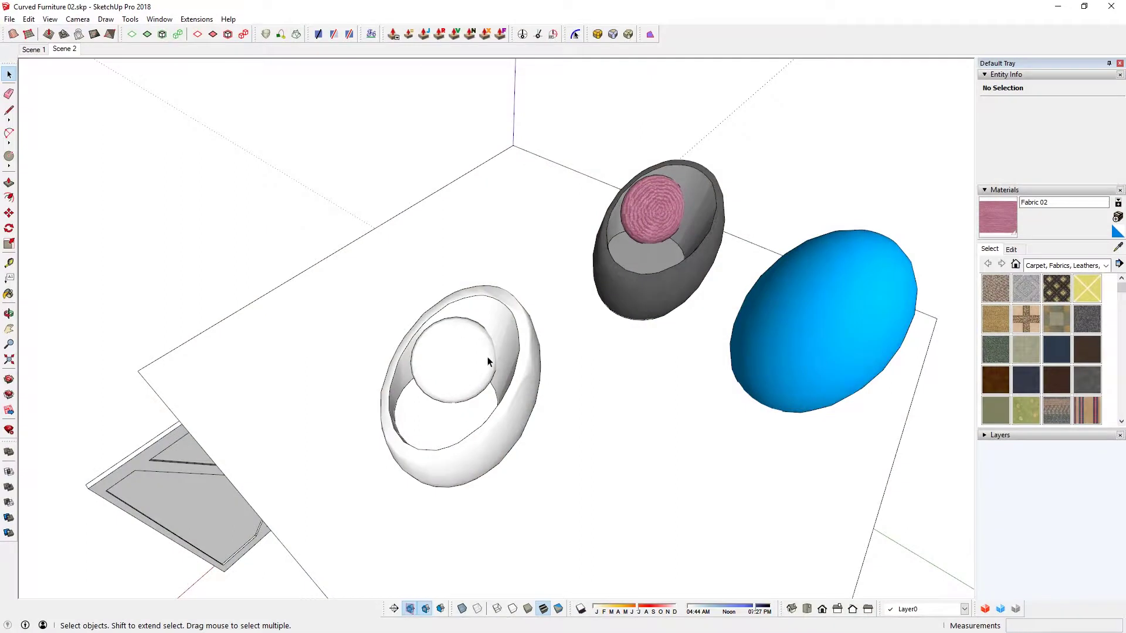
# Step: Show the Materials panel from the Window menu's Default Tray
pyautogui.moveTo(472, 451); pyautogui.dragTo(459, 418, button='middle')
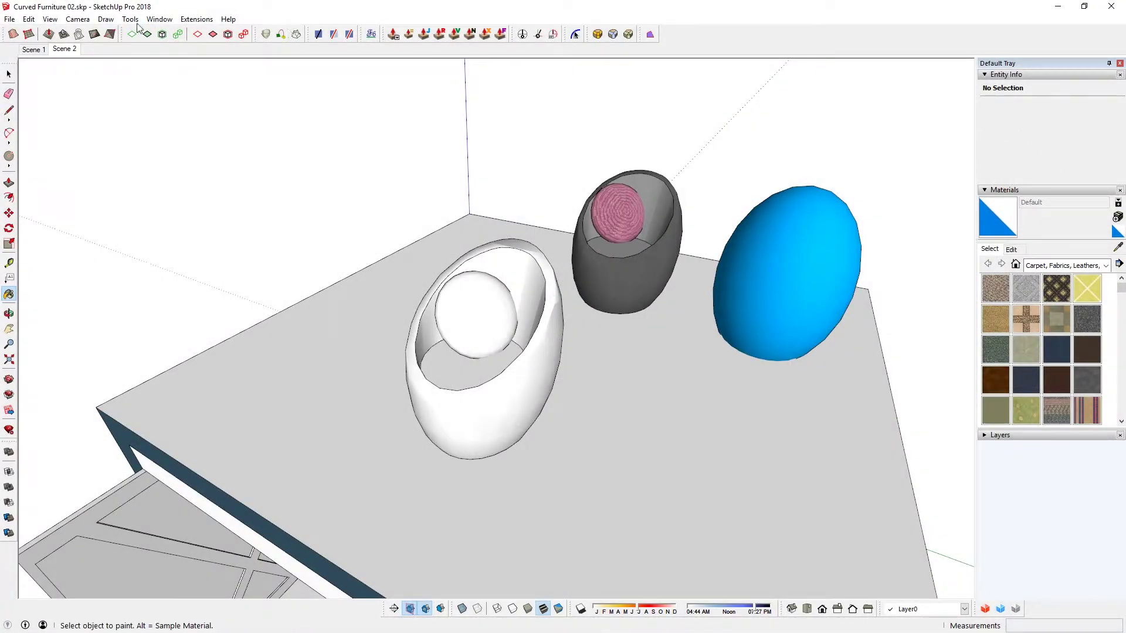
pyautogui.click(157, 19)
pyautogui.moveTo(172, 37)
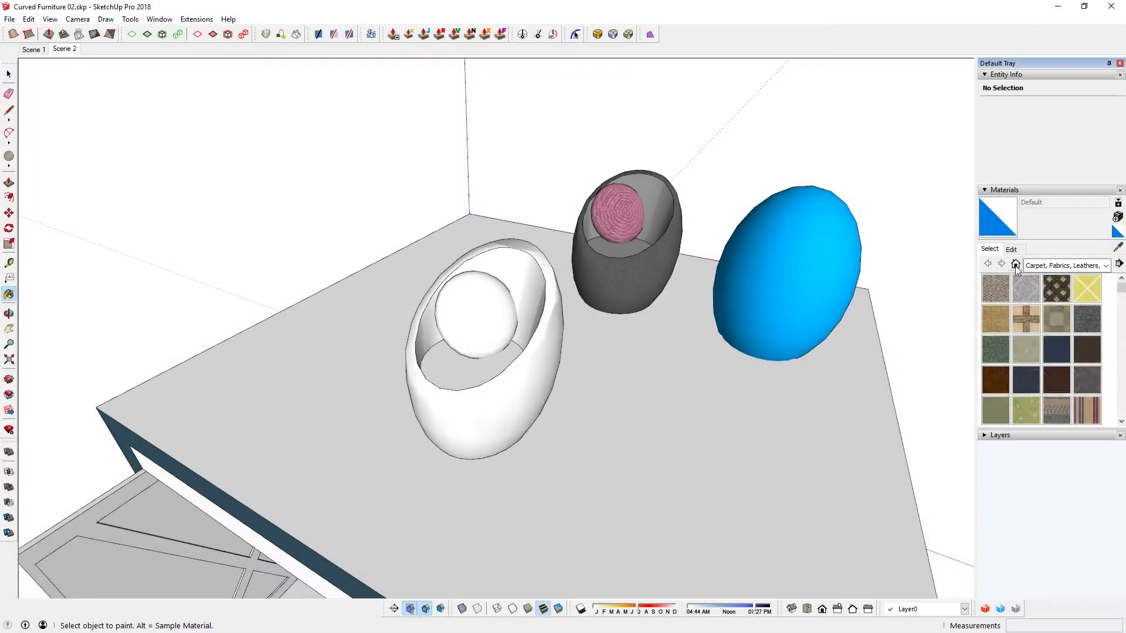
# Step: Show In Model materials and paint the front chair's shell dark grey Material5
pyautogui.click(1015, 265)
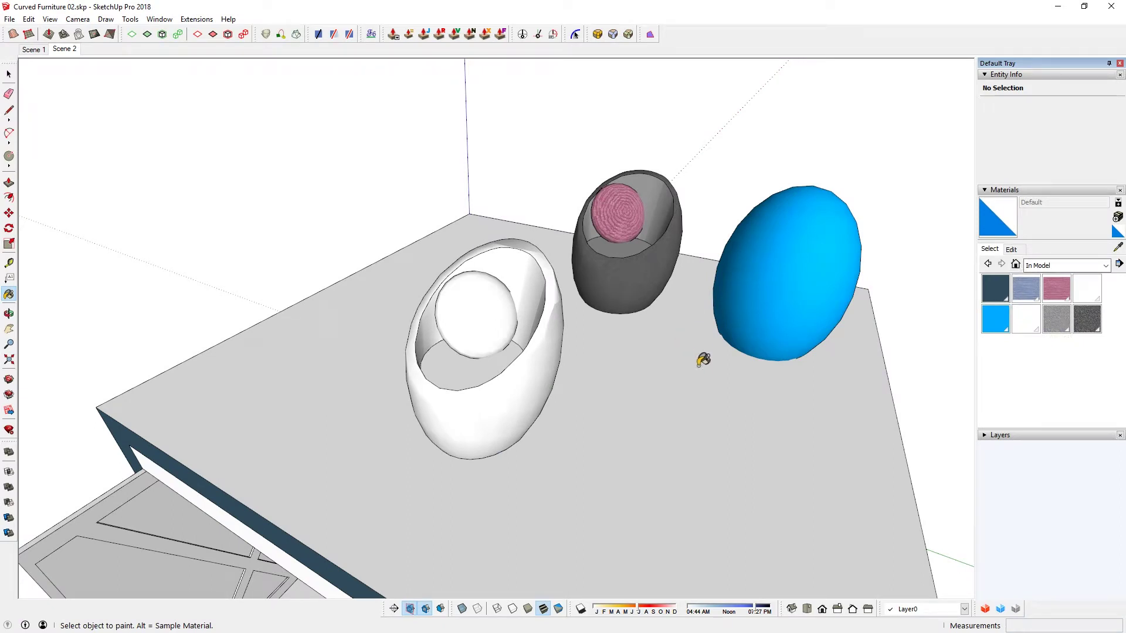
pyautogui.moveTo(607, 368); pyautogui.dragTo(572, 332, button='middle')
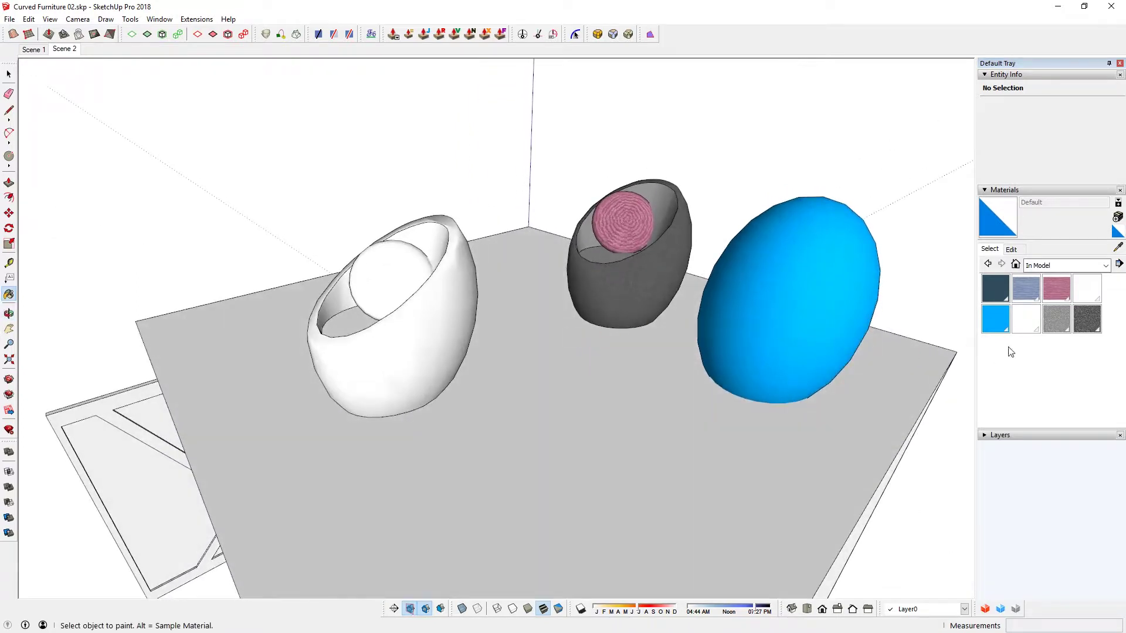
pyautogui.click(1085, 321)
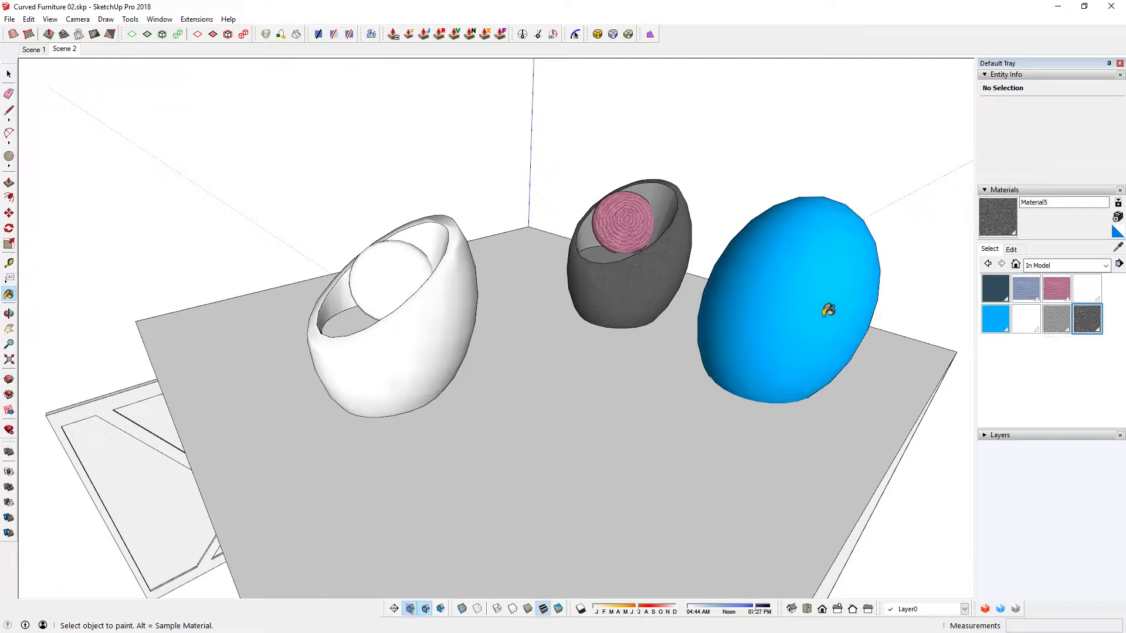
pyautogui.click(431, 310)
pyautogui.moveTo(324, 379); pyautogui.dragTo(649, 267, button='middle')
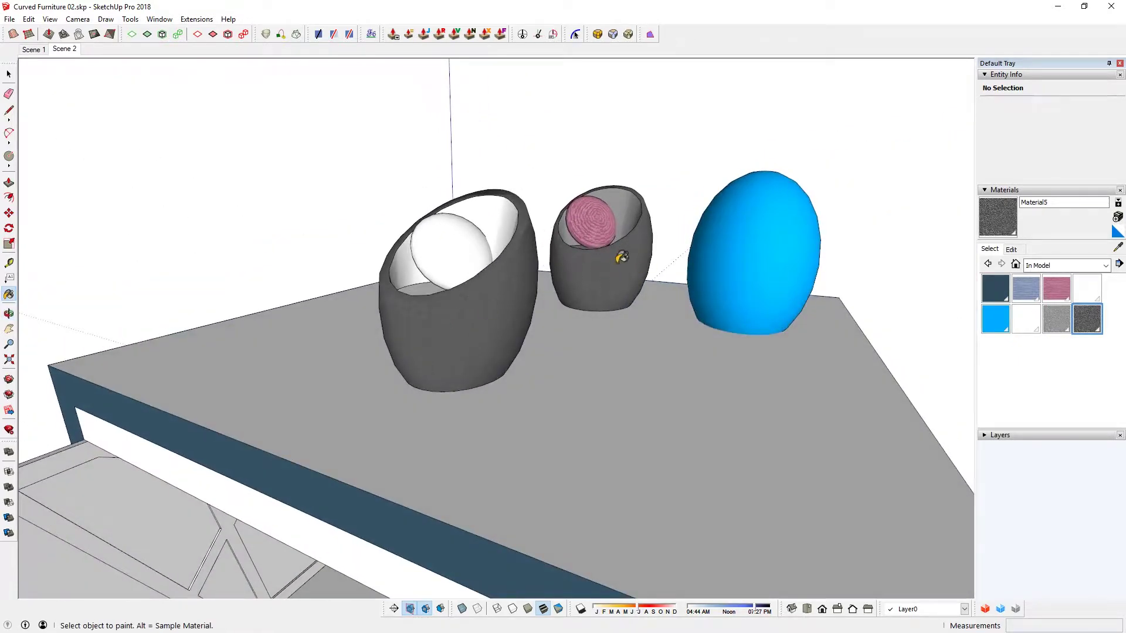
pyautogui.moveTo(455, 294); pyautogui.dragTo(608, 352, button='middle')
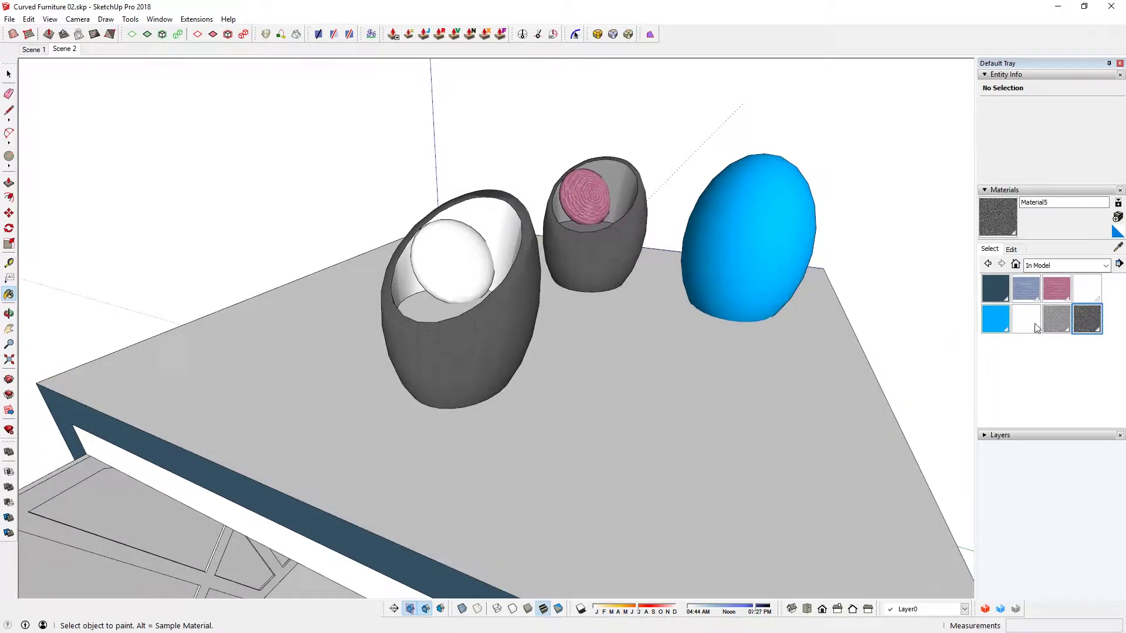
# Step: Paint the chair's inner wall and floor with light grey Material2
pyautogui.click(1056, 314)
pyautogui.click(523, 250)
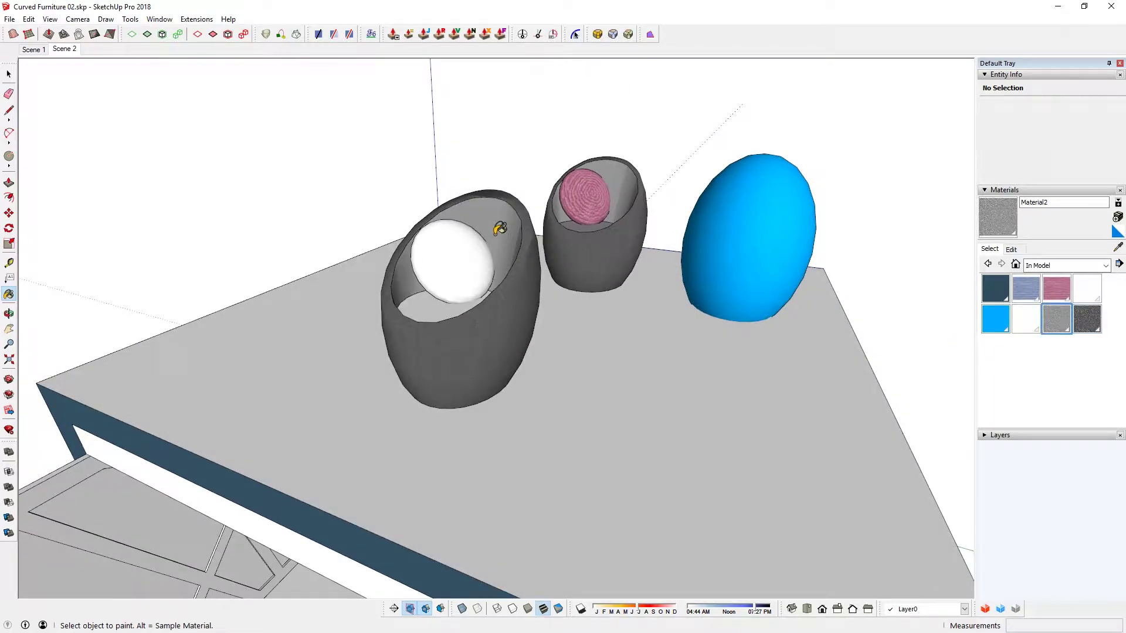
pyautogui.click(441, 298)
pyautogui.moveTo(495, 255); pyautogui.dragTo(502, 307, button='middle')
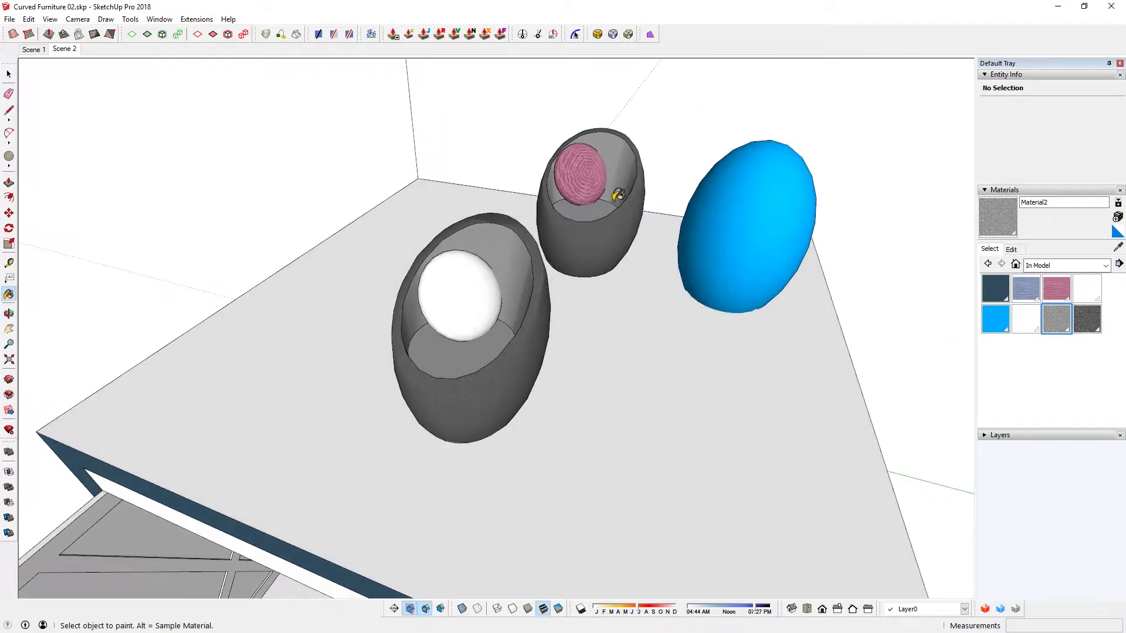
# Step: Paint the sphere cushion pink Fabric 02, then undo the trial paint
pyautogui.click(1059, 290)
pyautogui.click(469, 284)
pyautogui.moveTo(458, 299)
pyautogui.mouseDown(button='middle')
pyautogui.moveTo(397, 372)
pyautogui.moveTo(234, 432)
pyautogui.moveTo(459, 184)
pyautogui.moveTo(448, 394)
pyautogui.moveTo(465, 319)
pyautogui.moveTo(432, 352)
pyautogui.moveTo(480, 322)
pyautogui.mouseUp(button='middle')
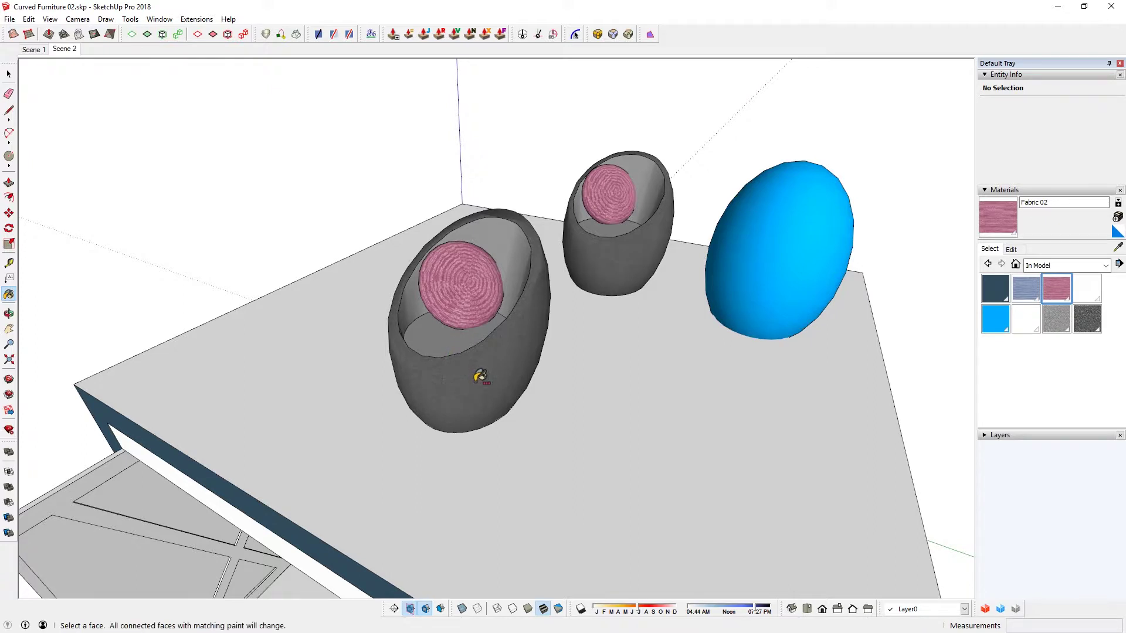
pyautogui.hotkey('ctrl', 'z')
pyautogui.hotkey('ctrl', 'z')
pyautogui.hotkey('ctrl', 'z')
pyautogui.hotkey('ctrl', 'z')
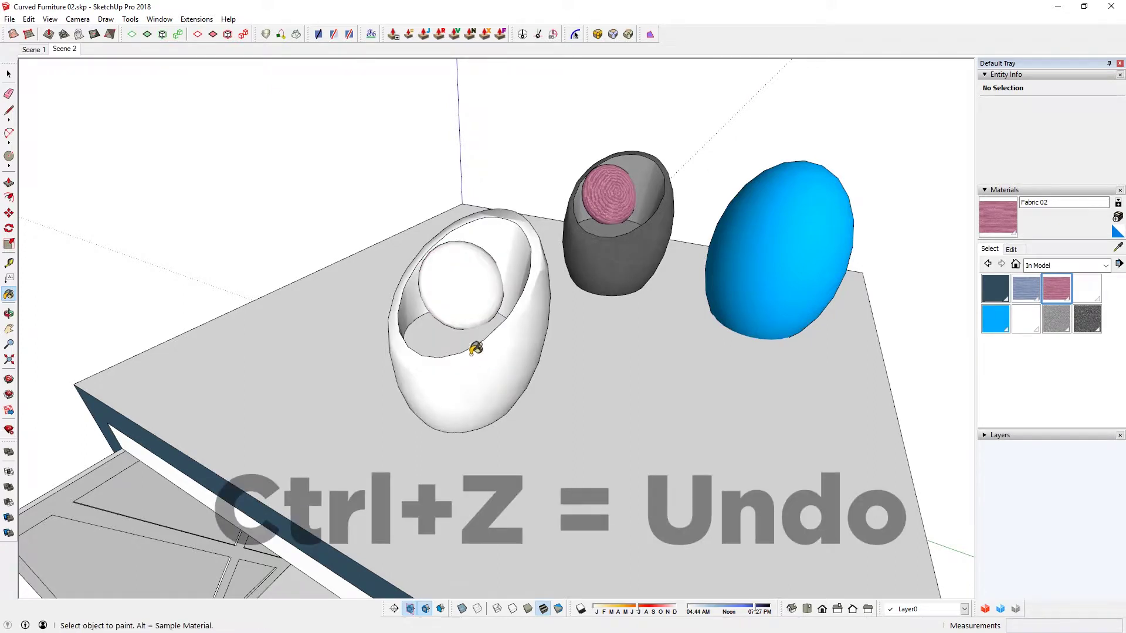
# Step: Select Carpet Plush Forest from the Carpet, Fabrics, Leathers, Textiles collection
pyautogui.moveTo(463, 317); pyautogui.dragTo(458, 317, button='middle')
pyautogui.press('space')
pyautogui.click(1027, 269)
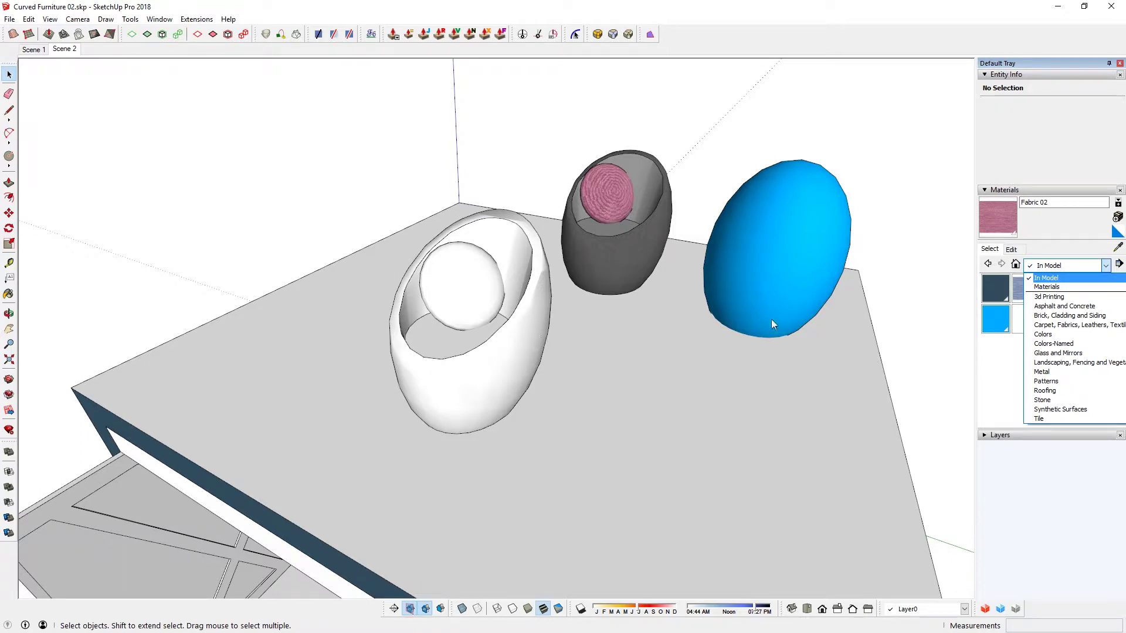
pyautogui.click(1063, 326)
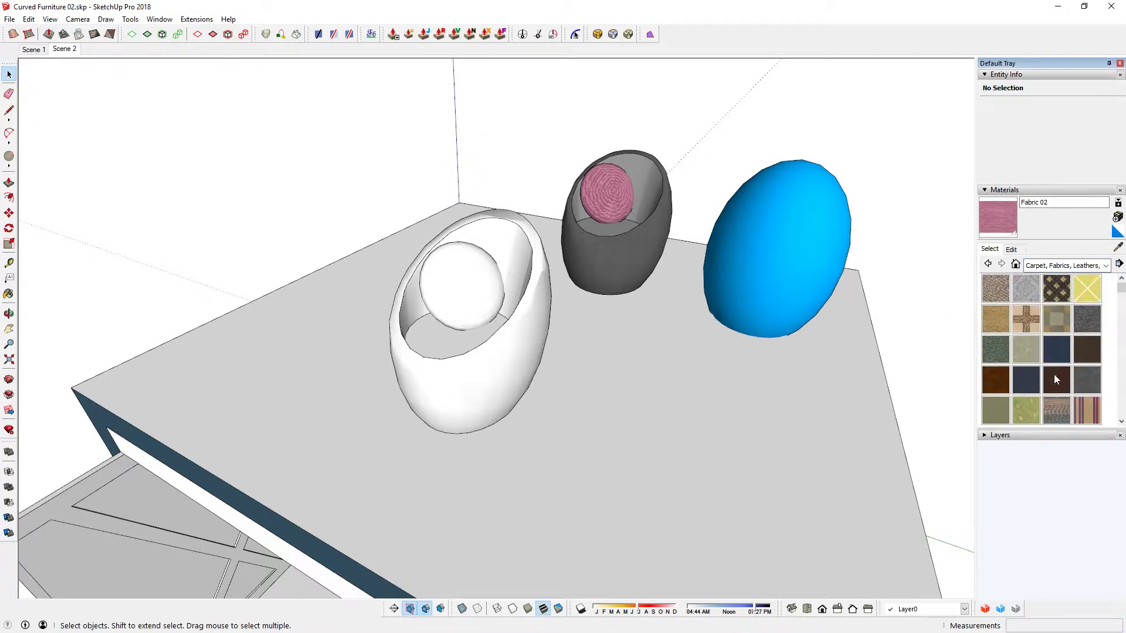
pyautogui.click(994, 351)
pyautogui.click(994, 350)
# Step: Paint the front chair's outer shell with the green Carpet Plush Forest
pyautogui.click(503, 362)
pyautogui.moveTo(529, 370)
pyautogui.mouseDown(button='middle')
pyautogui.moveTo(266, 314)
pyautogui.moveTo(327, 296)
pyautogui.moveTo(478, 340)
pyautogui.mouseUp(button='middle')
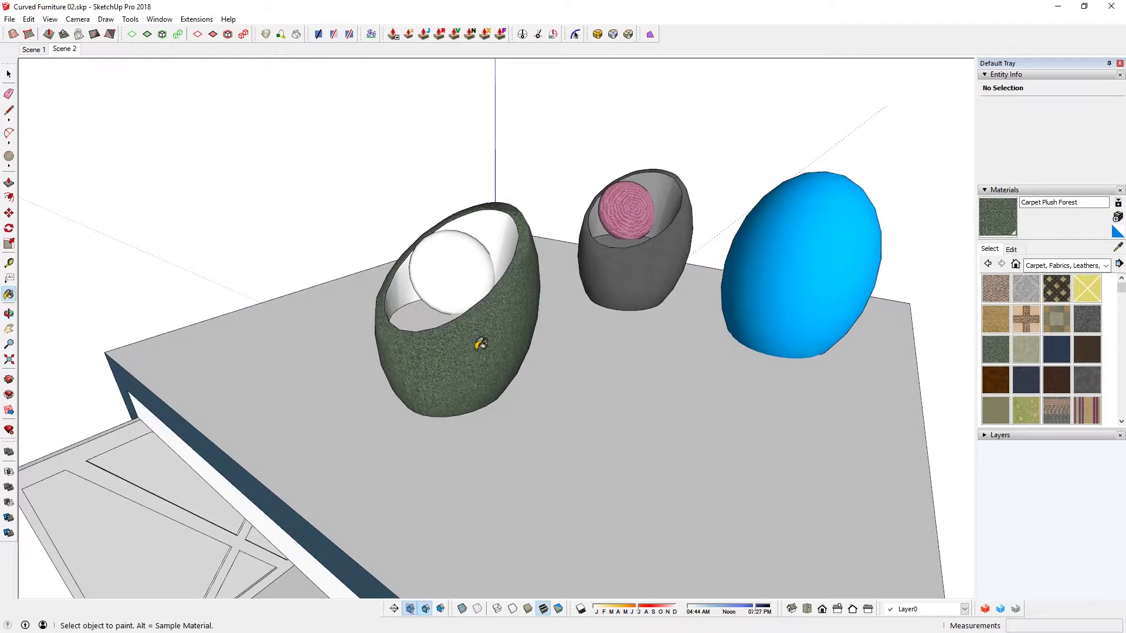
pyautogui.scroll(6, 464, 337)
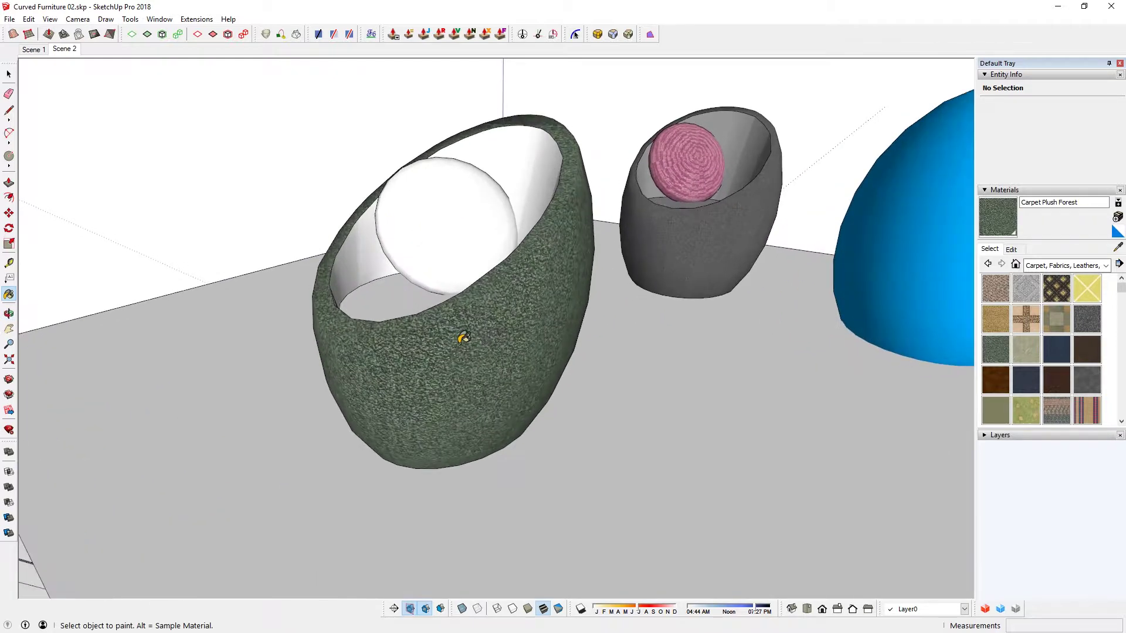
pyautogui.moveTo(477, 333)
pyautogui.mouseDown(button='middle')
pyautogui.moveTo(501, 266)
pyautogui.moveTo(396, 243)
pyautogui.moveTo(282, 244)
pyautogui.moveTo(596, 254)
pyautogui.moveTo(577, 315)
pyautogui.mouseUp(button='middle')
# Step: Set the Carpet Plush Forest texture width to 100 and check the finer grain
pyautogui.press('space')
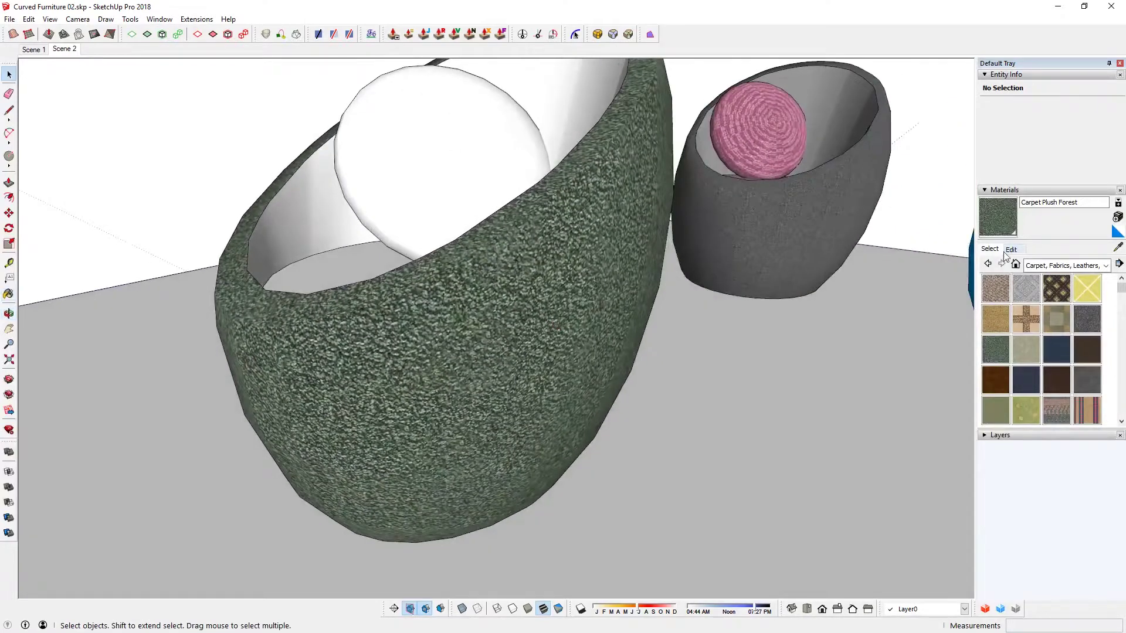
pyautogui.click(1011, 250)
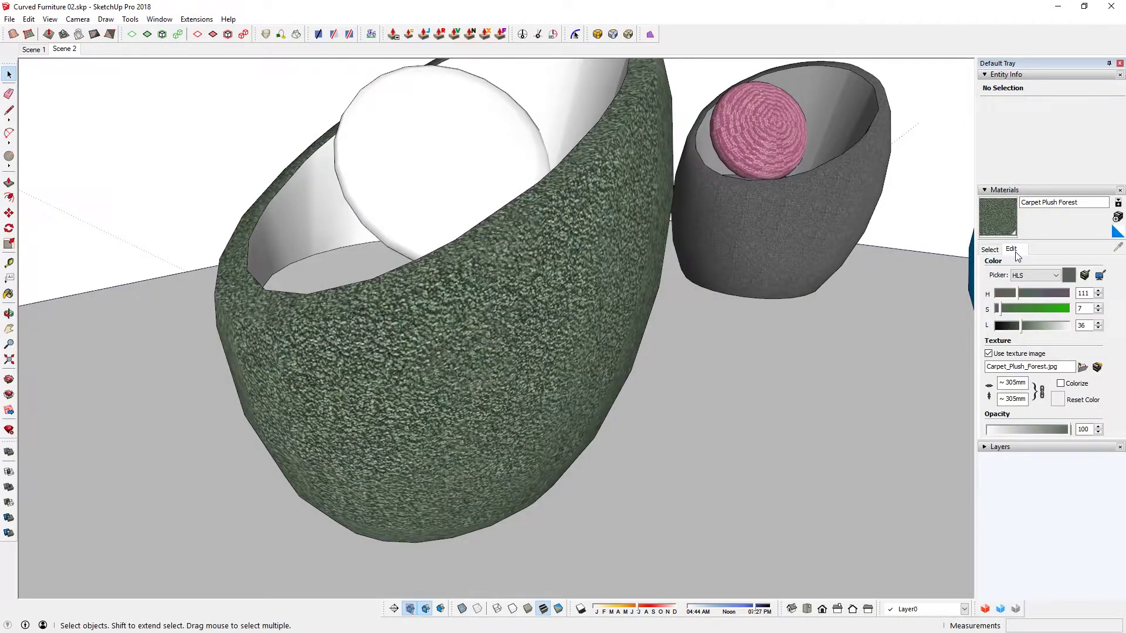
pyautogui.click(1013, 383)
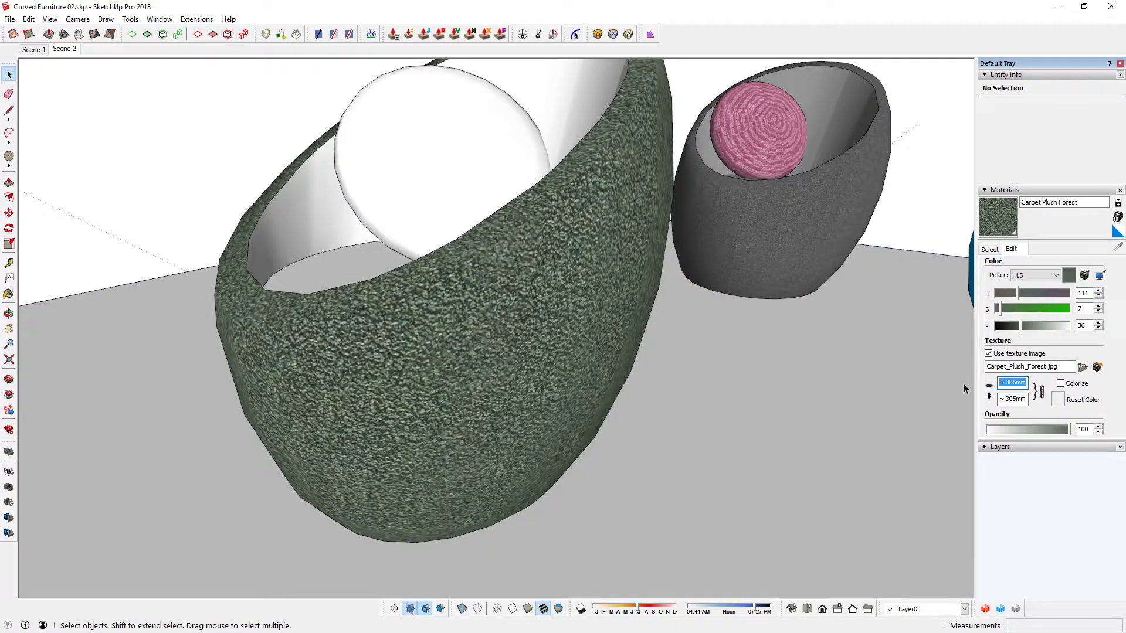
pyautogui.write('100')
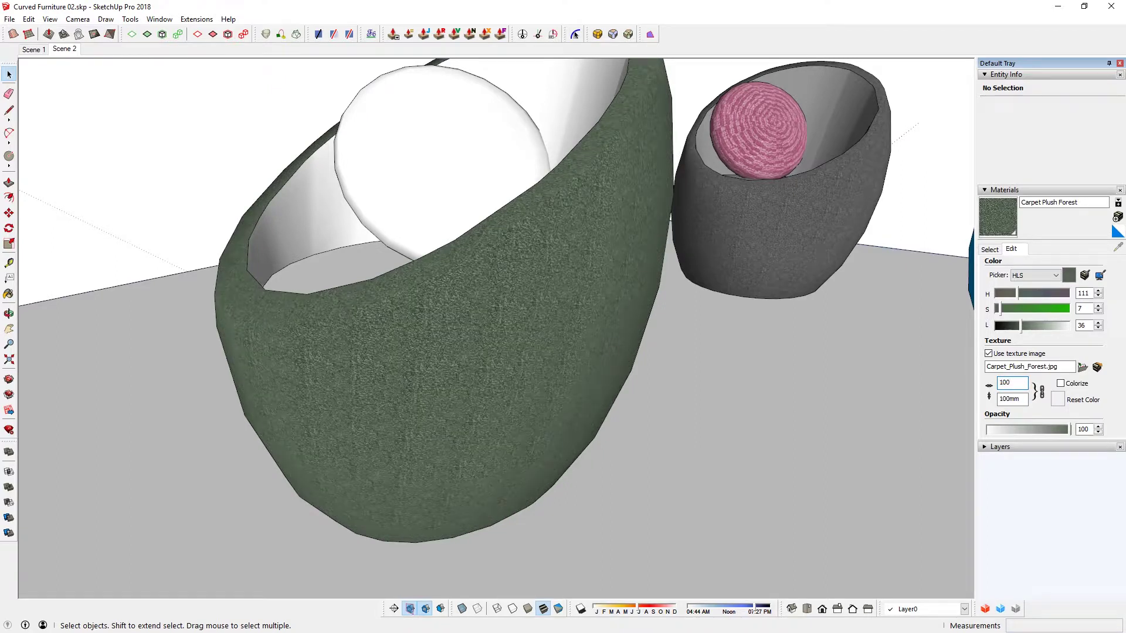
pyautogui.moveTo(609, 362); pyautogui.dragTo(420, 269, button='middle')
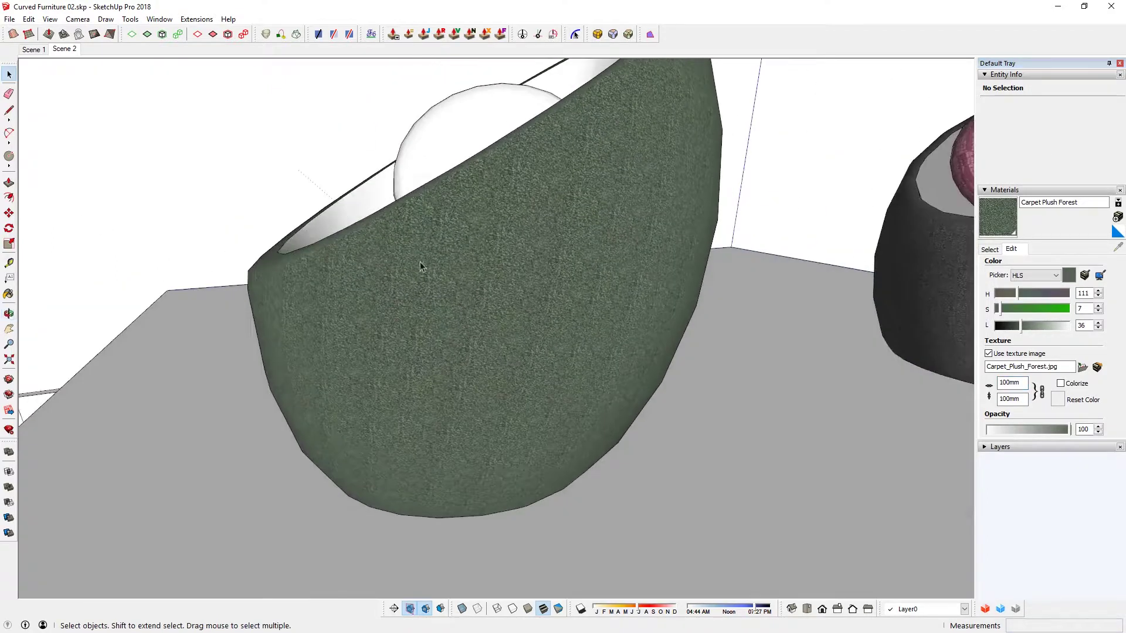
pyautogui.scroll(-5, 535, 354)
pyautogui.moveTo(534, 354); pyautogui.dragTo(516, 397, button='middle')
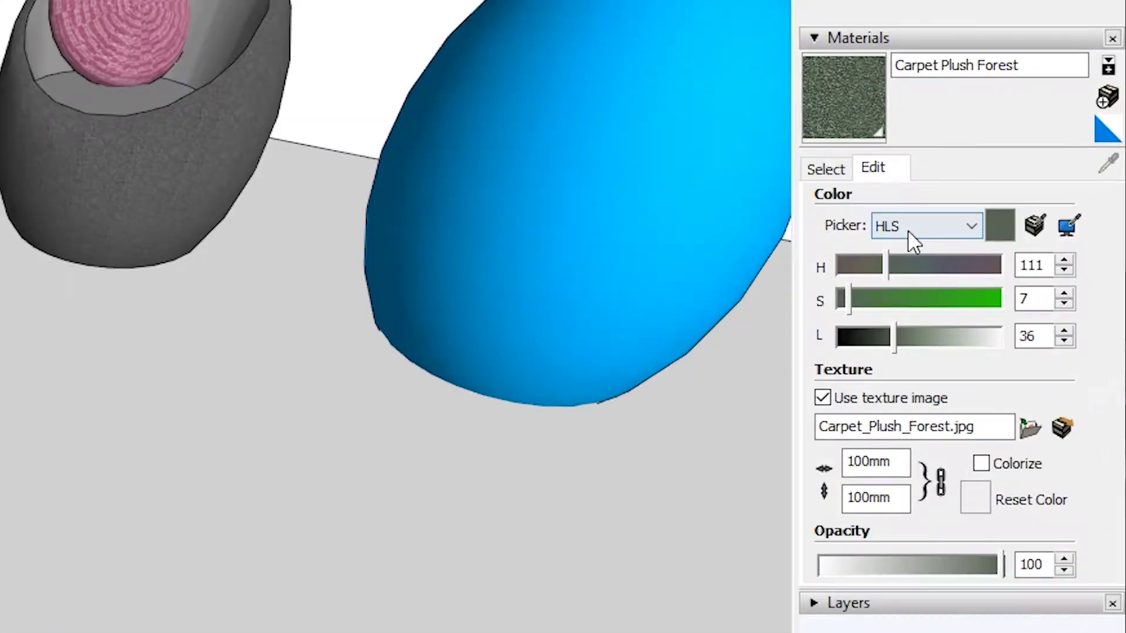
# Step: Try HLS saturation and lightness changes on the carpet colour, then revert to green
pyautogui.click(1033, 277)
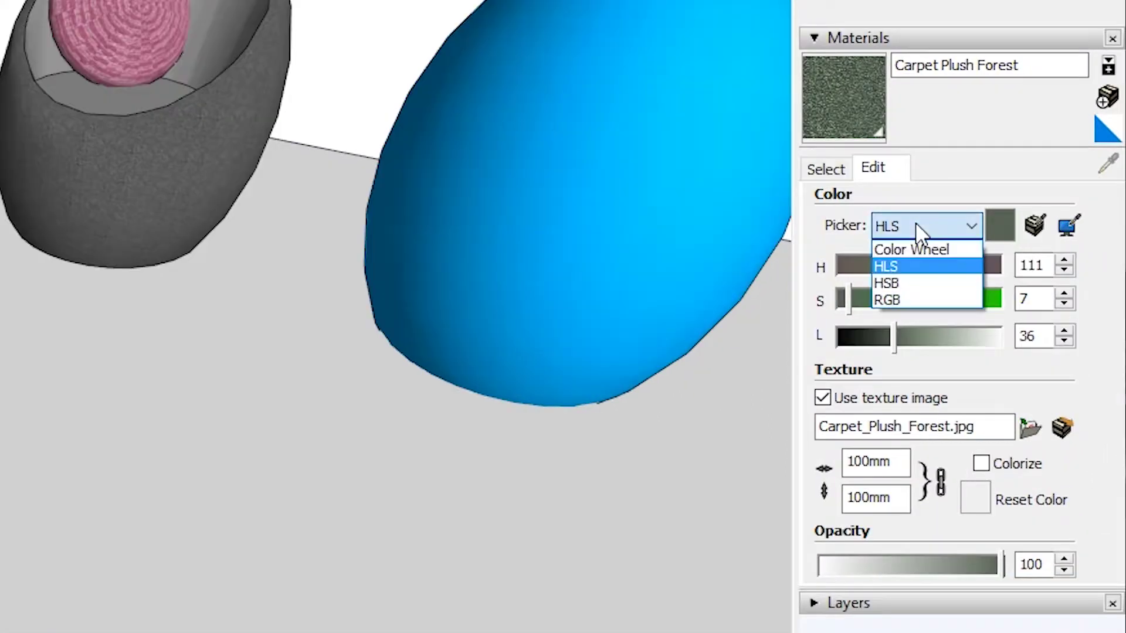
pyautogui.doubleClick(916, 224)
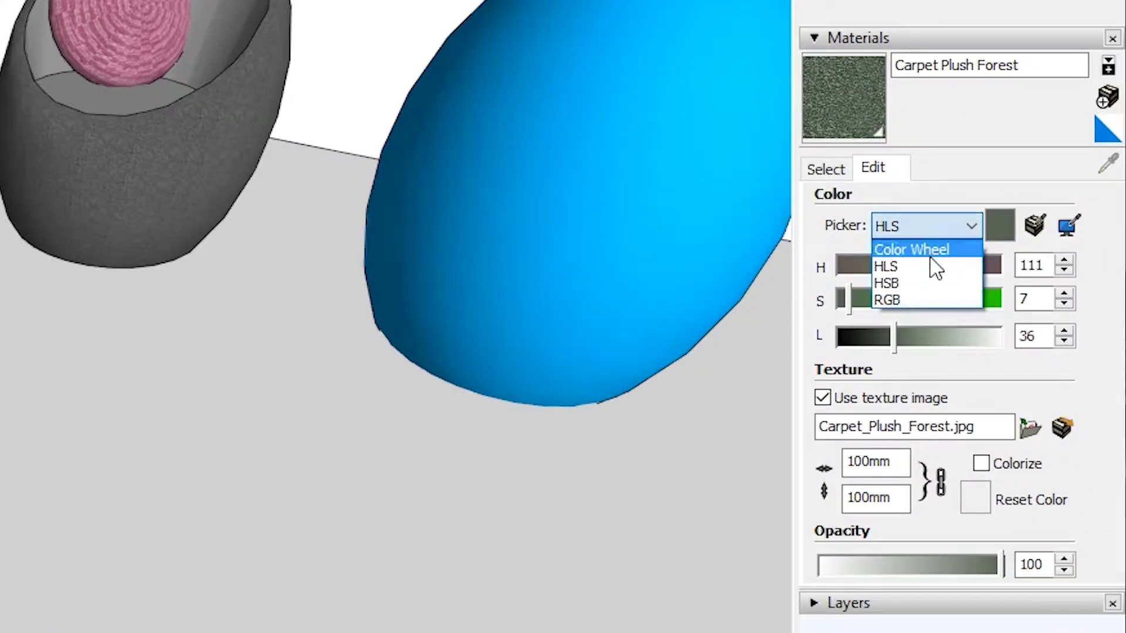
pyautogui.click(889, 267)
pyautogui.moveTo(849, 302); pyautogui.dragTo(846, 297)
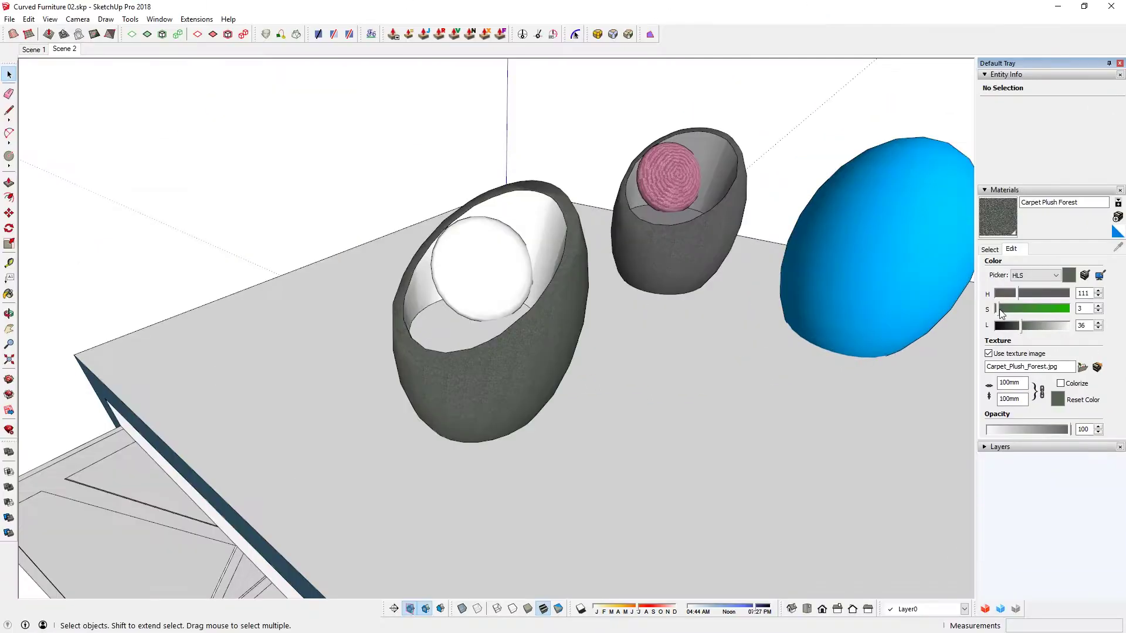
pyautogui.moveTo(842, 339); pyautogui.dragTo(606, 358, button='middle')
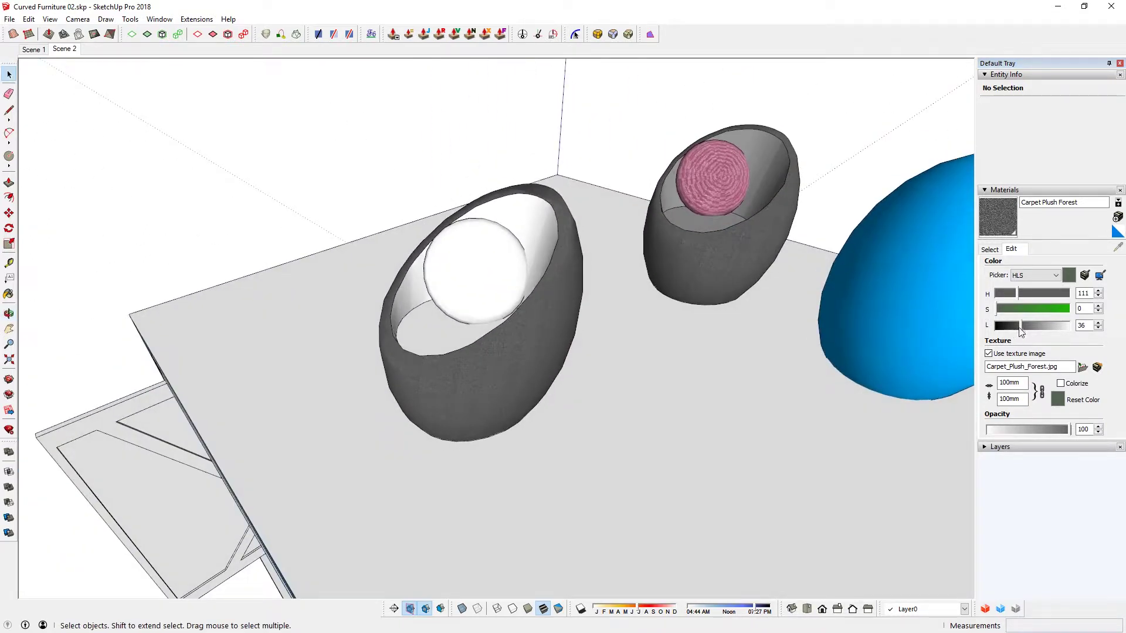
pyautogui.moveTo(1020, 331); pyautogui.dragTo(1010, 331)
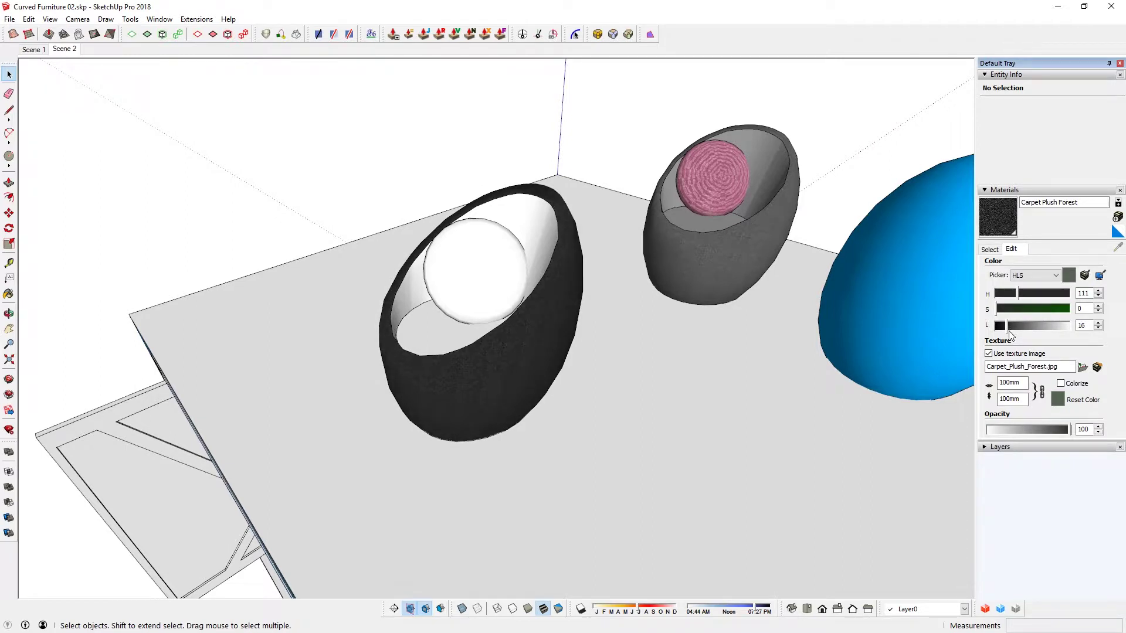
pyautogui.moveTo(1010, 332)
pyautogui.mouseDown()
pyautogui.moveTo(1050, 333)
pyautogui.moveTo(1015, 334)
pyautogui.mouseUp()
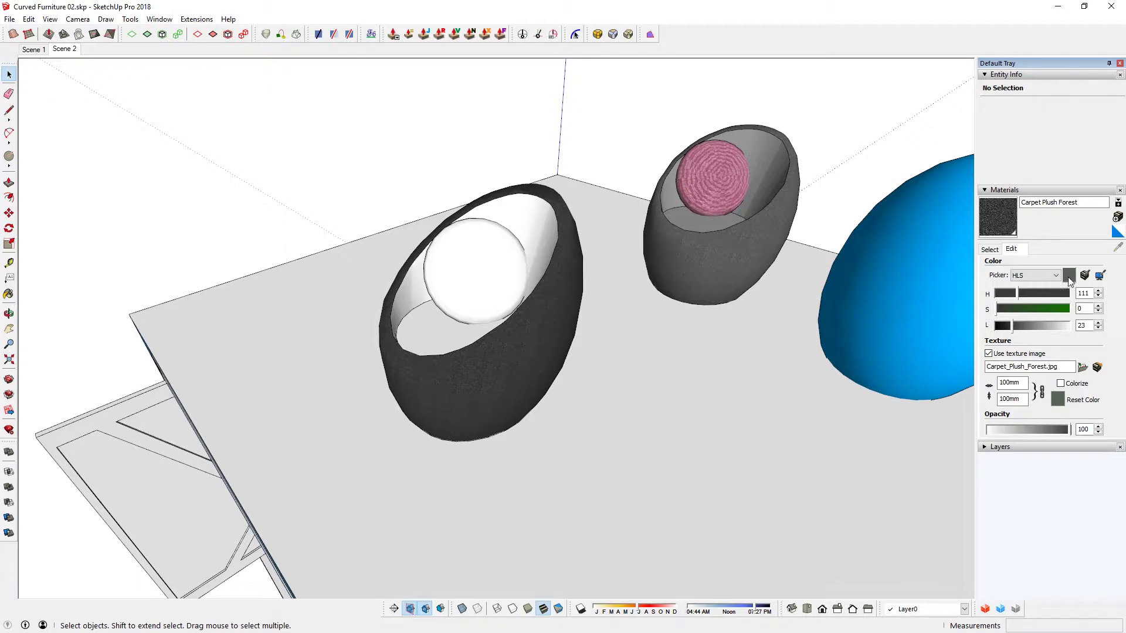
pyautogui.click(1068, 278)
# Step: Rename the fabric material to Dark Fabric 01 and start a new material from it
pyautogui.moveTo(498, 396); pyautogui.dragTo(504, 440, button='middle')
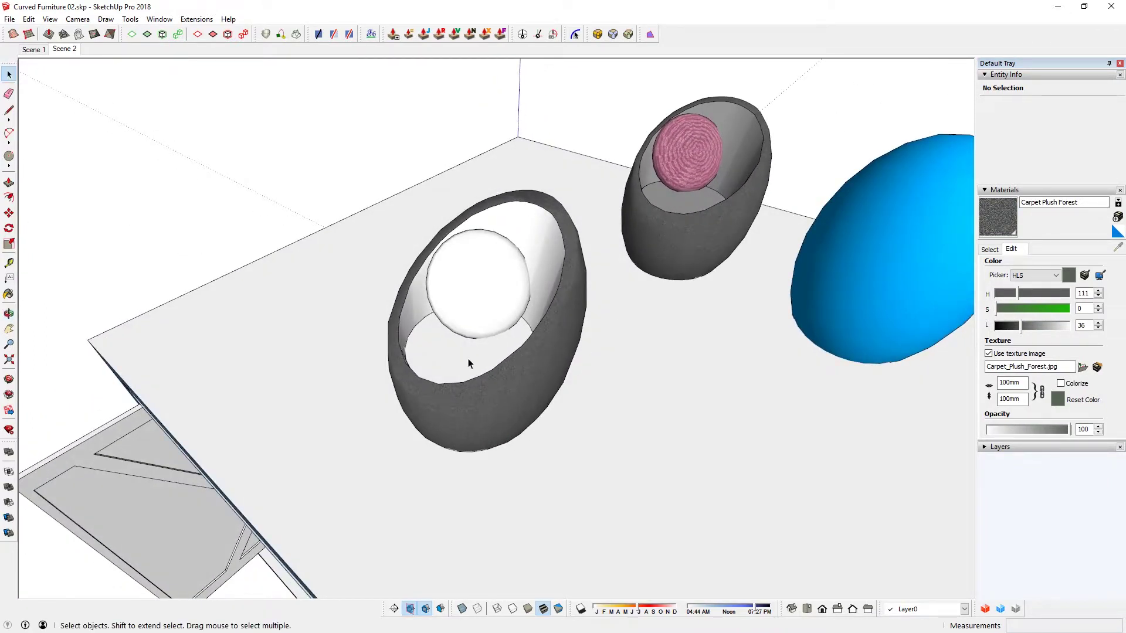
pyautogui.click(1036, 205)
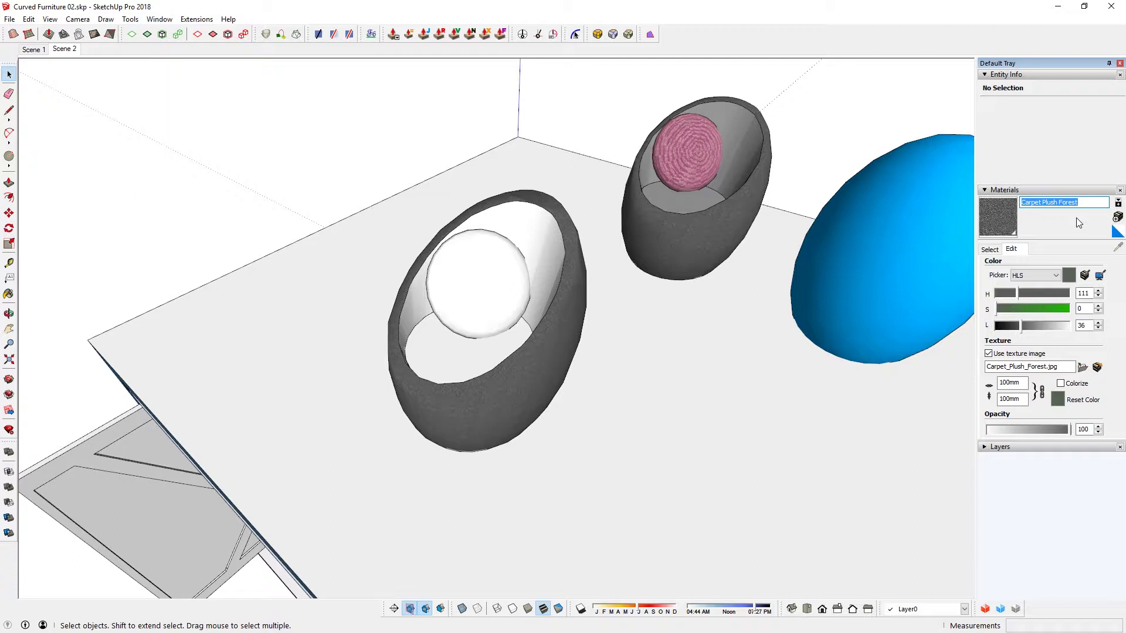
pyautogui.press('BackSpace')
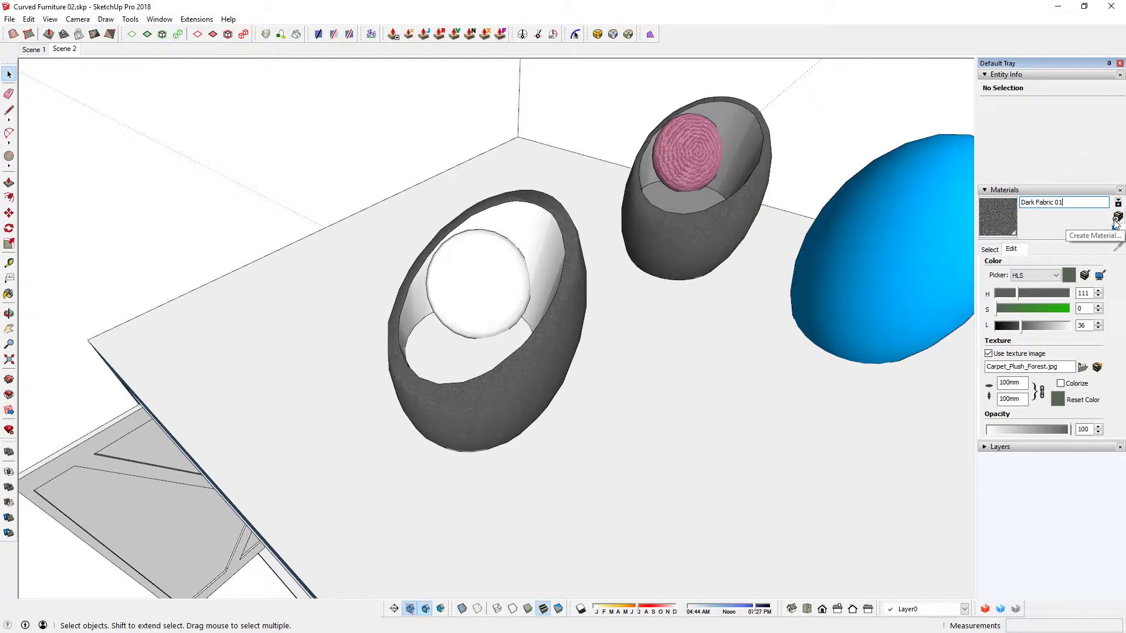
pyautogui.click(1117, 219)
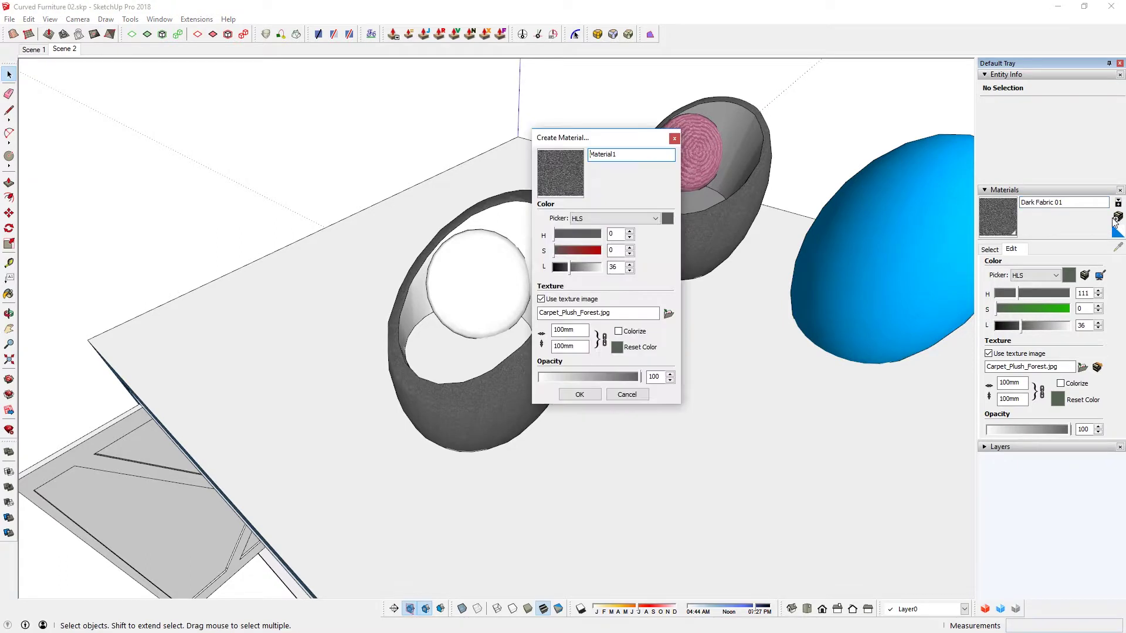
# Step: Create Light Fabric 01 as a copy of the fabric with lightness raised to 68
pyautogui.moveTo(616, 147); pyautogui.dragTo(715, 169)
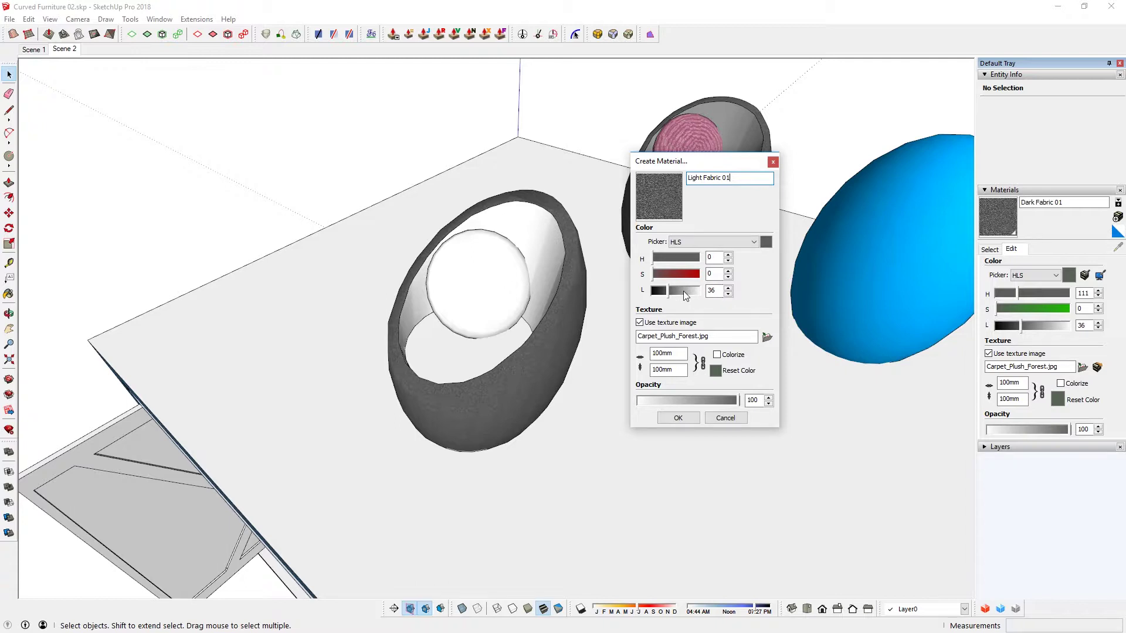
pyautogui.click(684, 291)
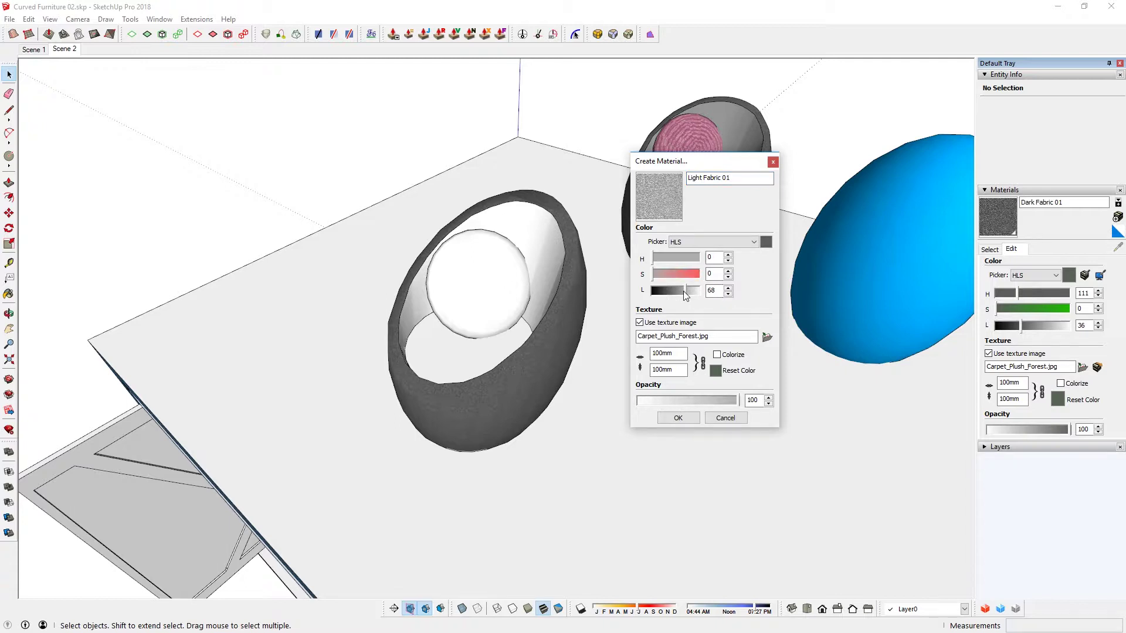
pyautogui.click(678, 418)
pyautogui.moveTo(583, 309); pyautogui.dragTo(560, 303, button='middle')
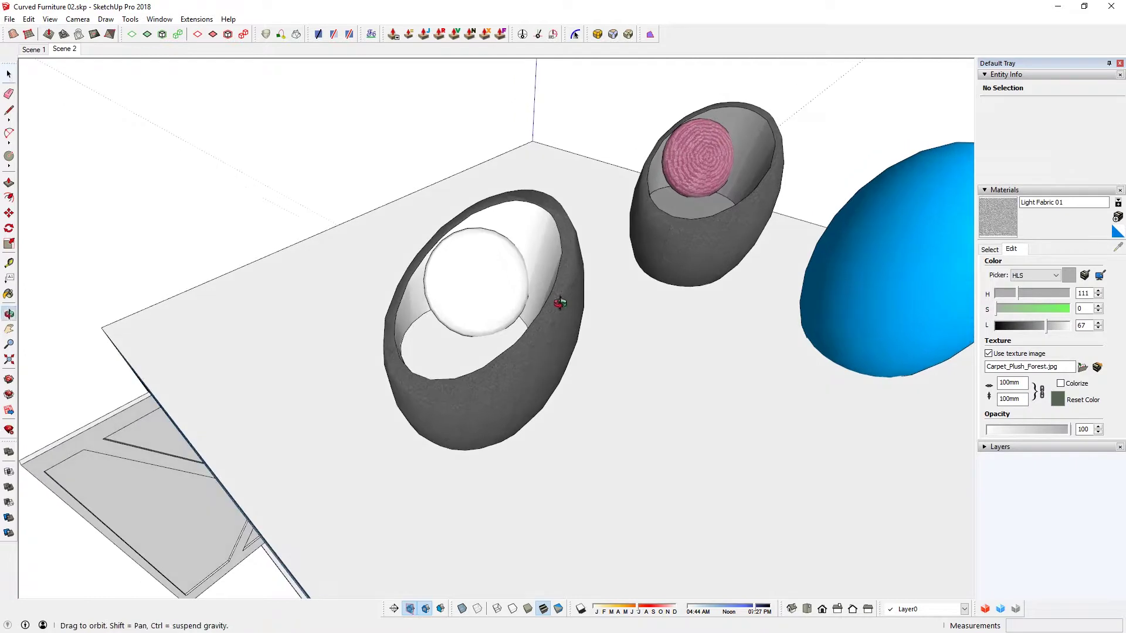
# Step: Paint the front chair's inner wall and seat with the light grey fabric
pyautogui.click(8, 296)
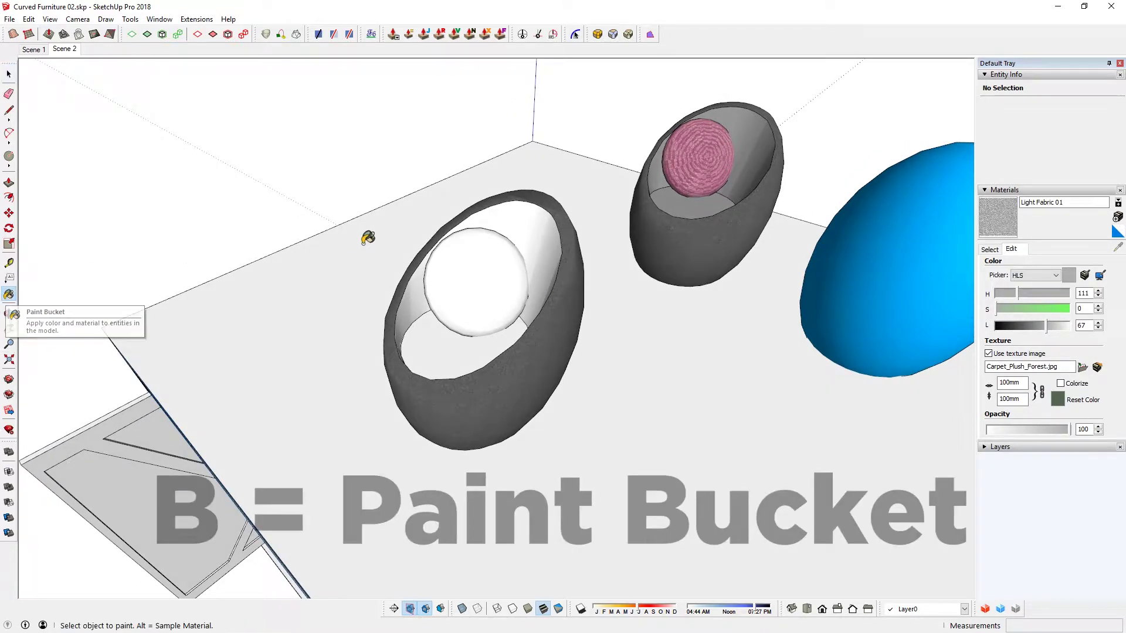
pyautogui.click(531, 221)
pyautogui.click(434, 341)
pyautogui.moveTo(434, 342)
pyautogui.mouseDown(button='middle')
pyautogui.moveTo(536, 238)
pyautogui.moveTo(467, 346)
pyautogui.moveTo(493, 319)
pyautogui.moveTo(413, 322)
pyautogui.moveTo(498, 281)
pyautogui.mouseUp(button='middle')
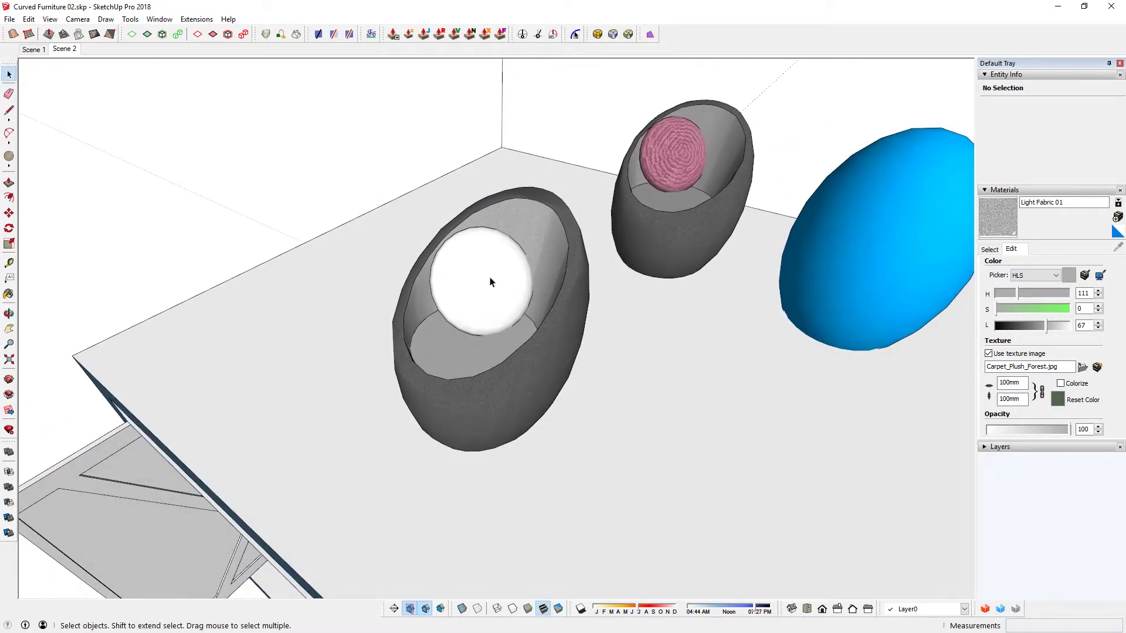
# Step: Sample the pink fabric onto the front cushion, then undo it
pyautogui.press('b')
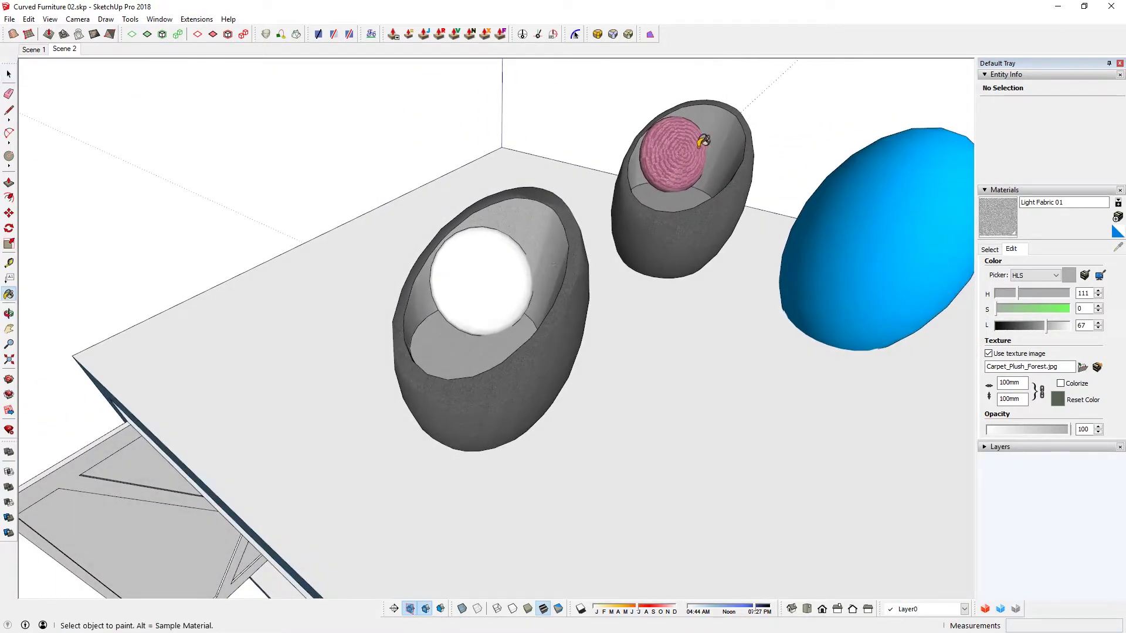
pyautogui.press('alt')
pyautogui.keyDown('alt'); pyautogui.click(676, 146); pyautogui.keyUp('alt')
pyautogui.click(503, 274)
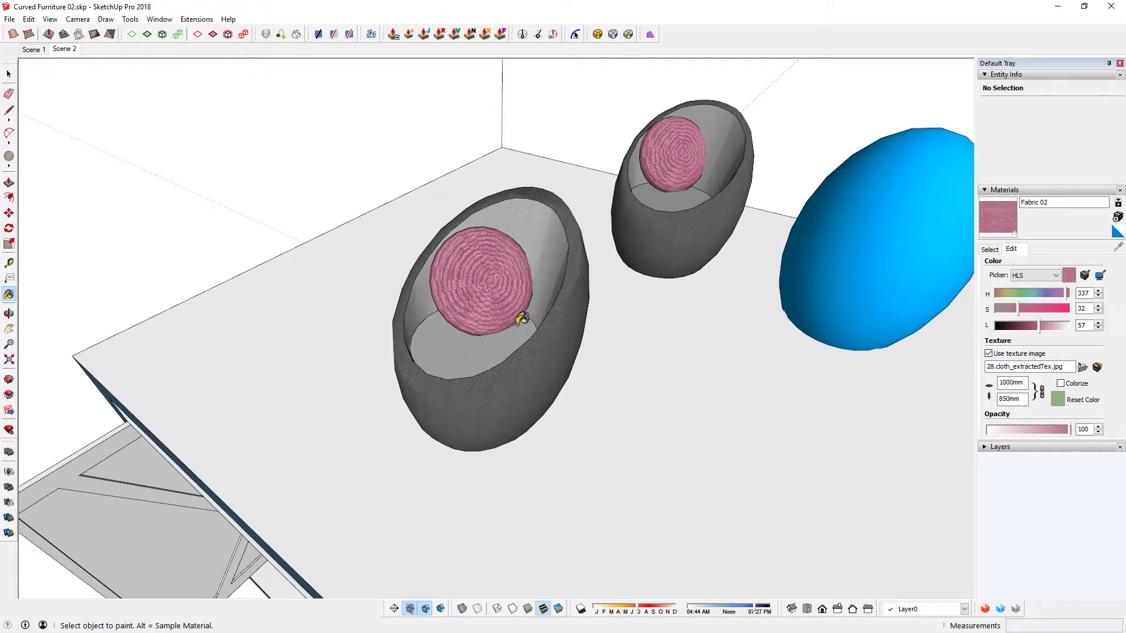
pyautogui.press('alt')
pyautogui.moveTo(441, 346); pyautogui.dragTo(520, 276, button='middle')
pyautogui.press('space')
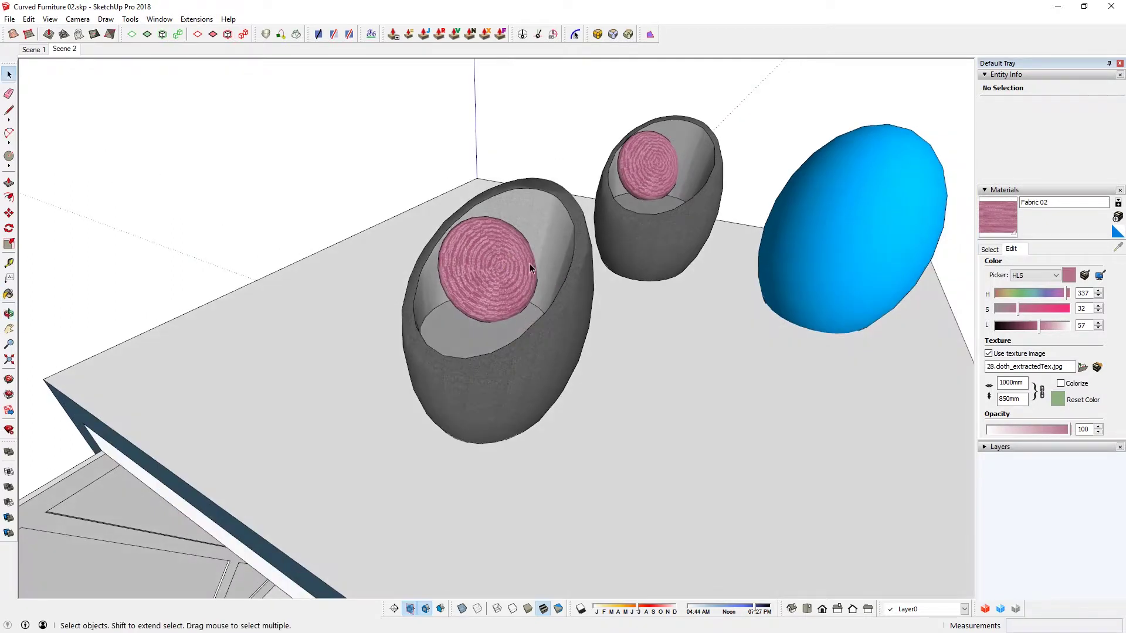
pyautogui.hotkey('ctrl', 'z')
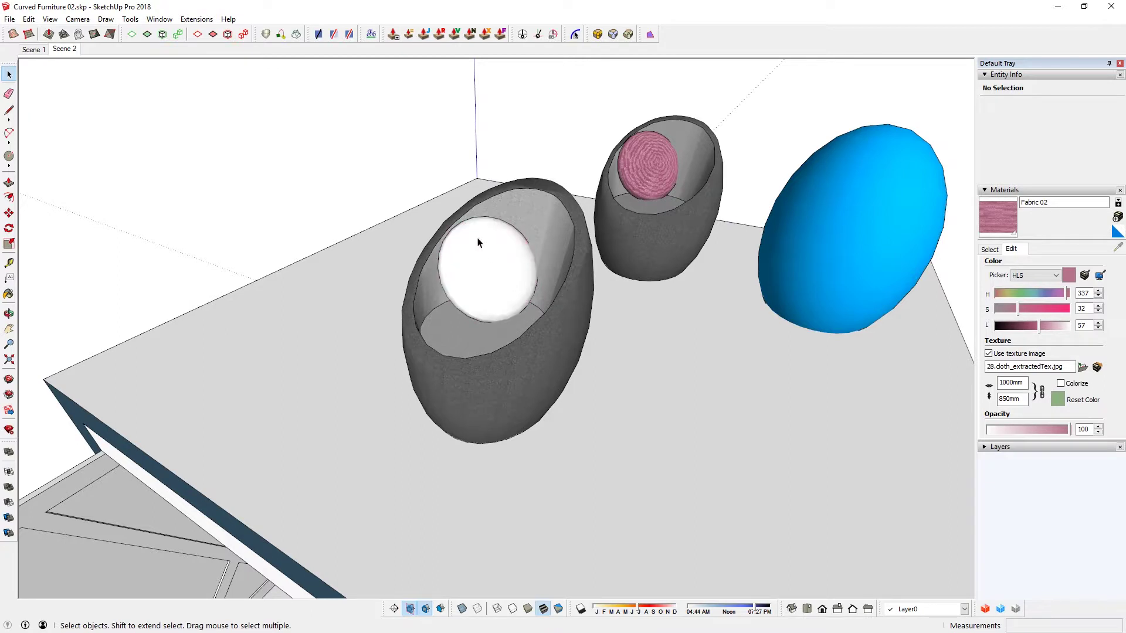
# Step: Show the Carpet, Fabrics, Leathers, Textiles collection swatches
pyautogui.click(990, 250)
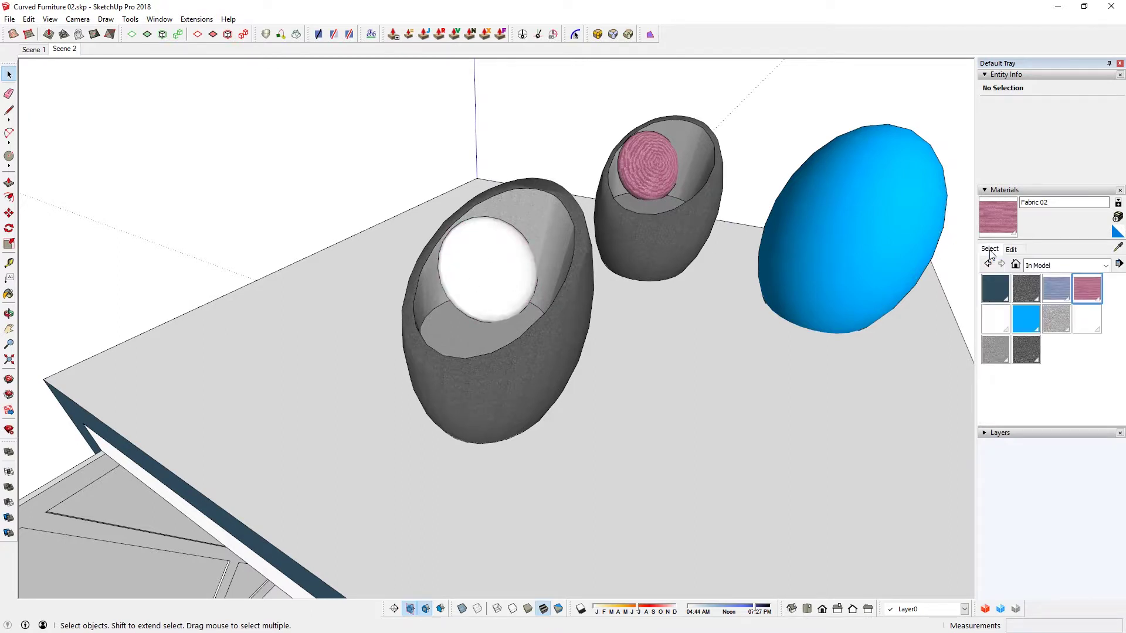
pyautogui.click(1064, 266)
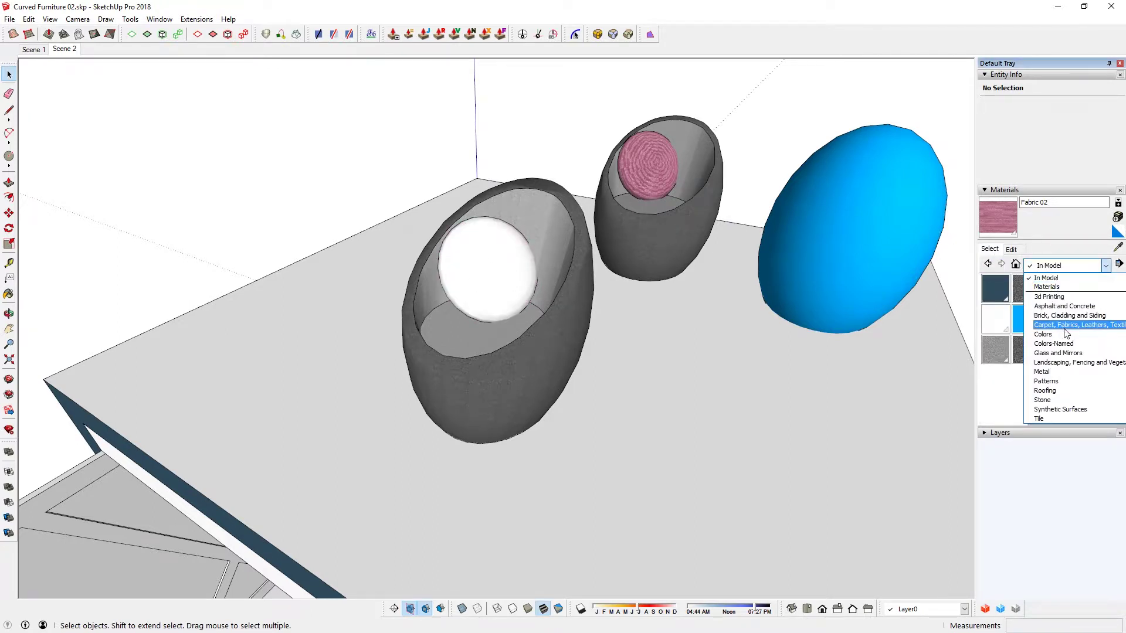
pyautogui.click(1065, 326)
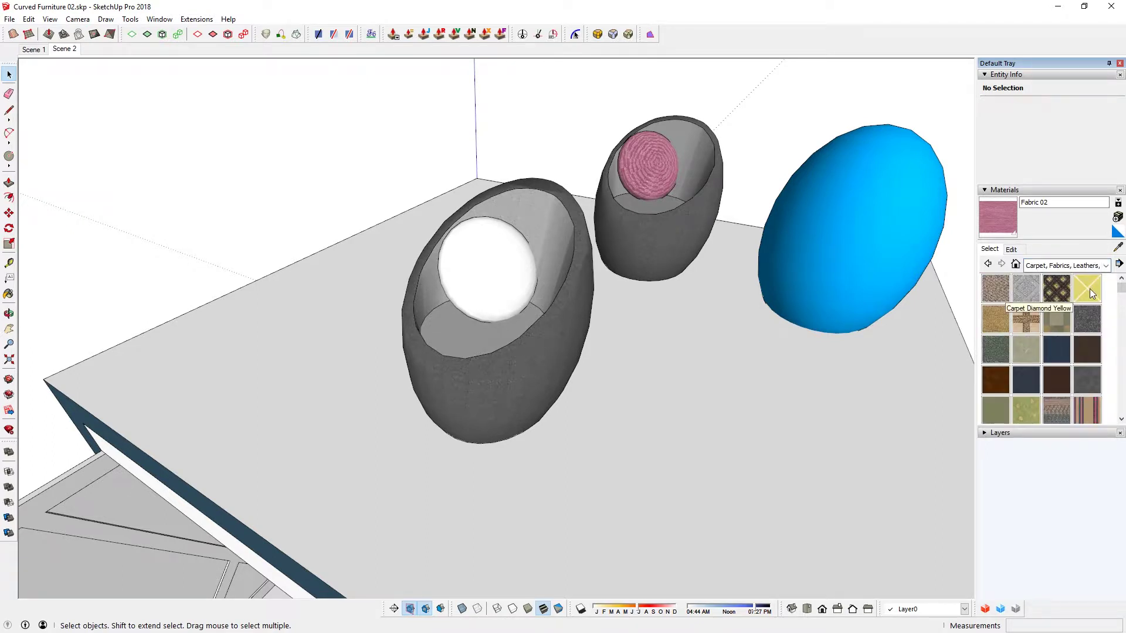
# Step: Paint the front chair's white cushion with Carpet Diamond Yellow and inspect it
pyautogui.click(1089, 289)
pyautogui.click(503, 265)
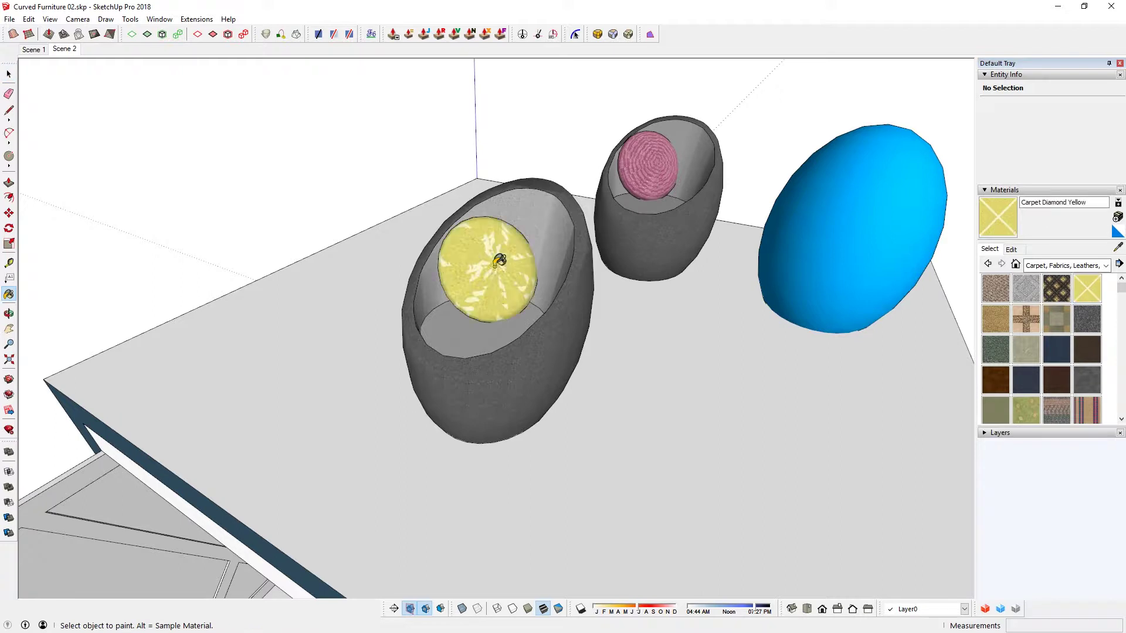
pyautogui.moveTo(503, 265)
pyautogui.mouseDown(button='middle')
pyautogui.moveTo(402, 332)
pyautogui.moveTo(440, 427)
pyautogui.moveTo(481, 352)
pyautogui.mouseUp(button='middle')
pyautogui.scroll(5, 481, 328)
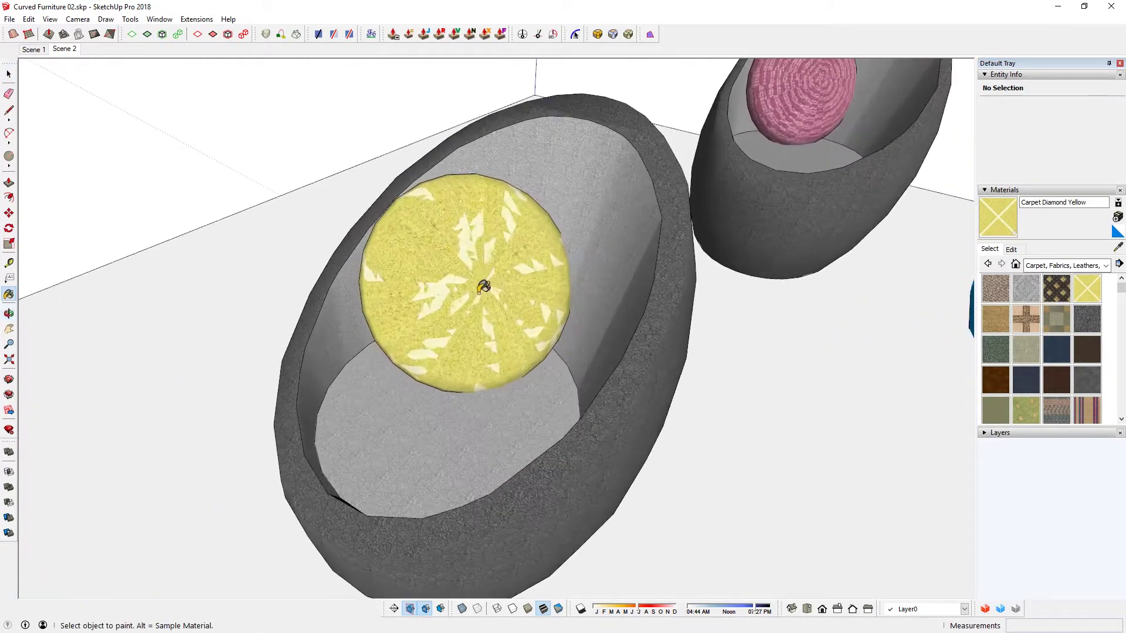
pyautogui.scroll(3, 451, 322)
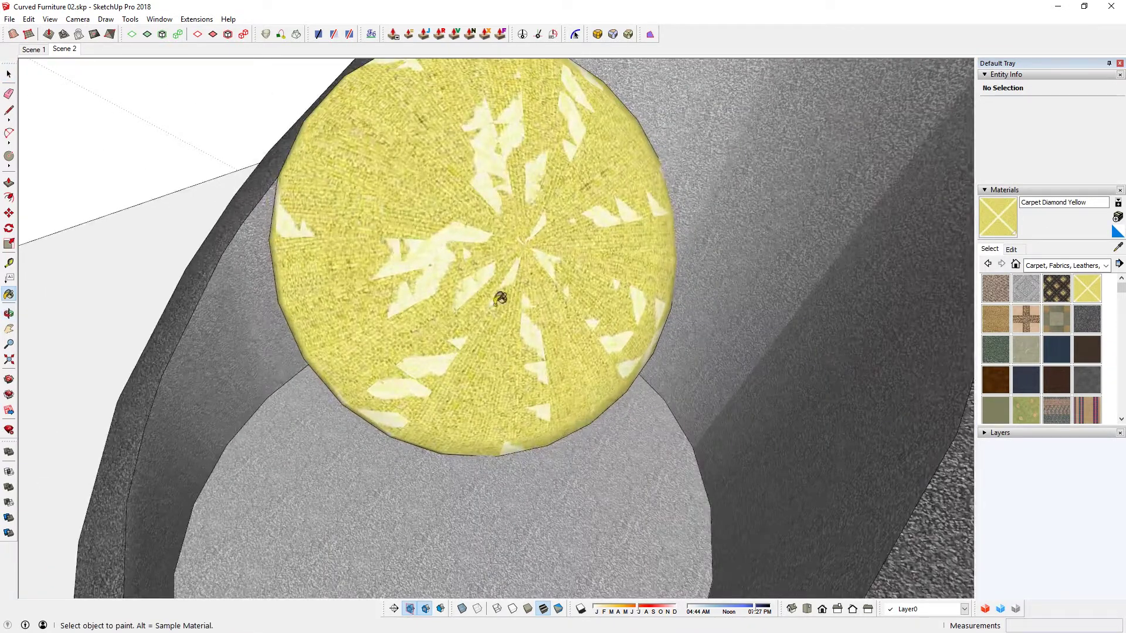
pyautogui.scroll(-3, 500, 299)
pyautogui.scroll(-2, 492, 299)
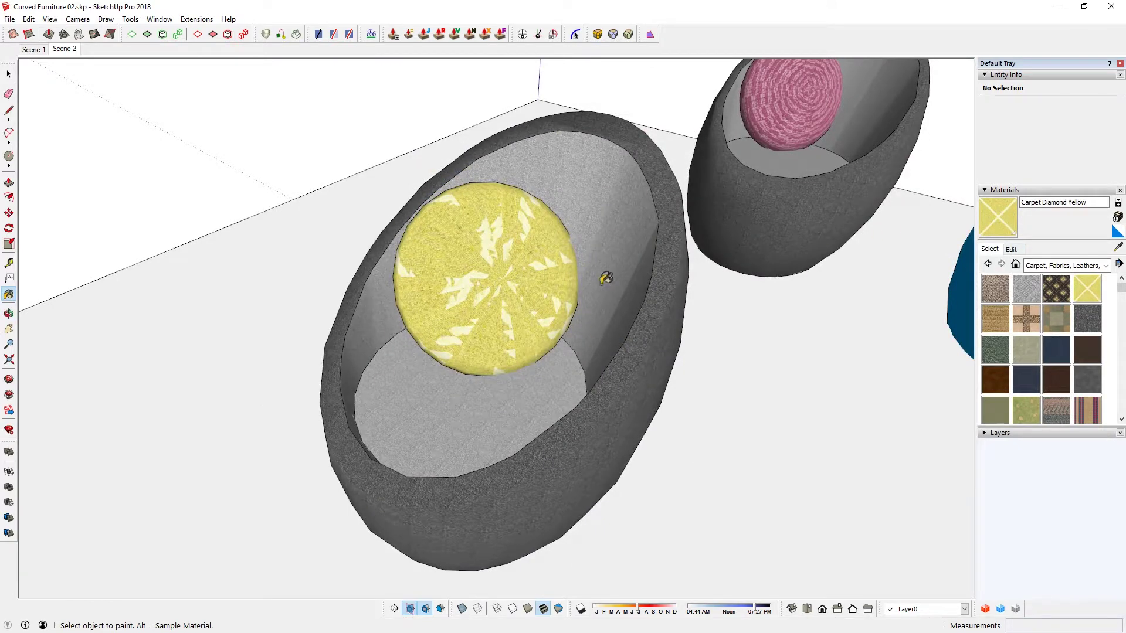
pyautogui.click(1012, 250)
# Step: Shift the cushion fabric's hue to blue (212) and view both chairs
pyautogui.moveTo(1020, 292)
pyautogui.mouseDown()
pyautogui.moveTo(1050, 293)
pyautogui.moveTo(1012, 297)
pyautogui.moveTo(1039, 295)
pyautogui.mouseUp()
pyautogui.moveTo(674, 281); pyautogui.dragTo(536, 319, button='middle')
pyautogui.scroll(-2, 544, 397)
pyautogui.moveTo(544, 398); pyautogui.dragTo(562, 380, button='middle')
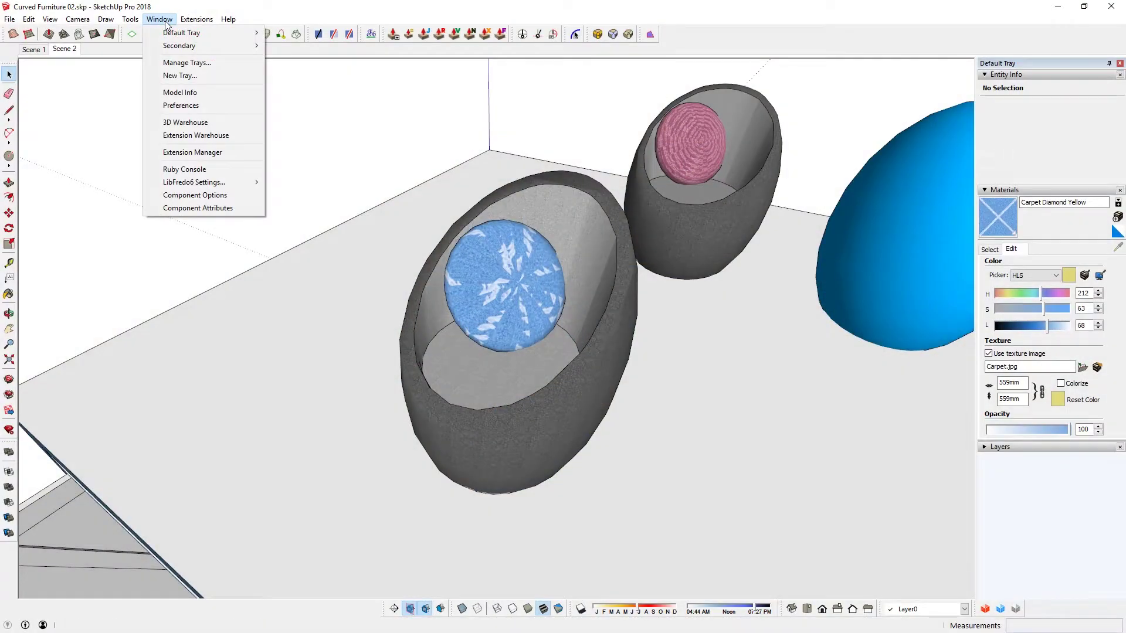
# Step: Search the Extension Warehouse for fredotools and view the FredoTools page
pyautogui.click(191, 136)
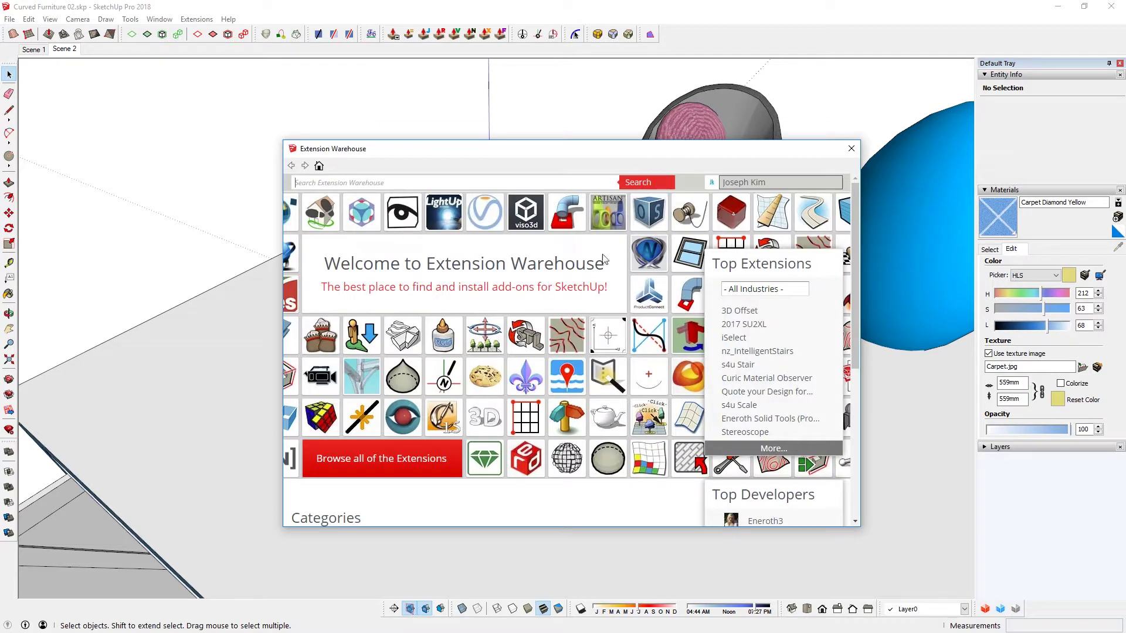
pyautogui.write('fredotools')
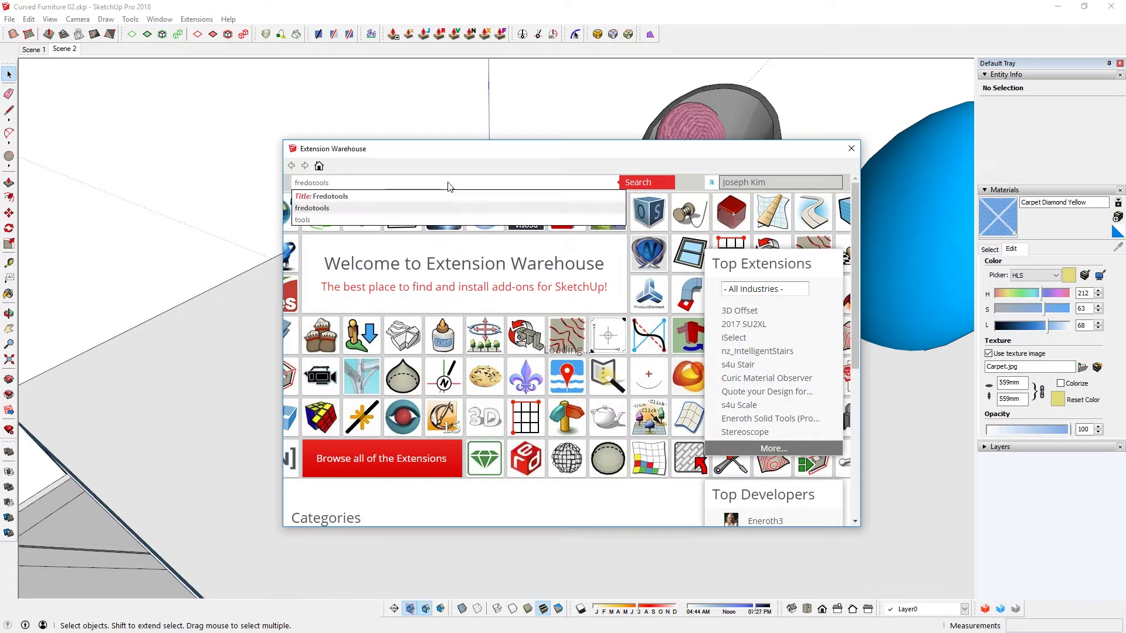
pyautogui.click(414, 196)
pyautogui.click(507, 254)
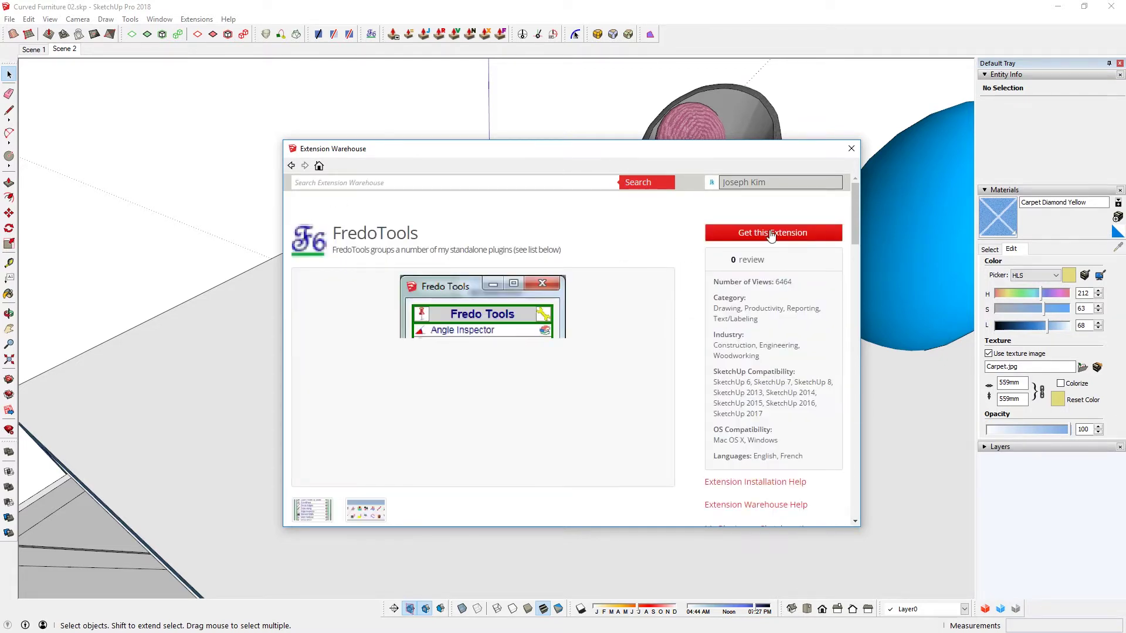
pyautogui.click(851, 148)
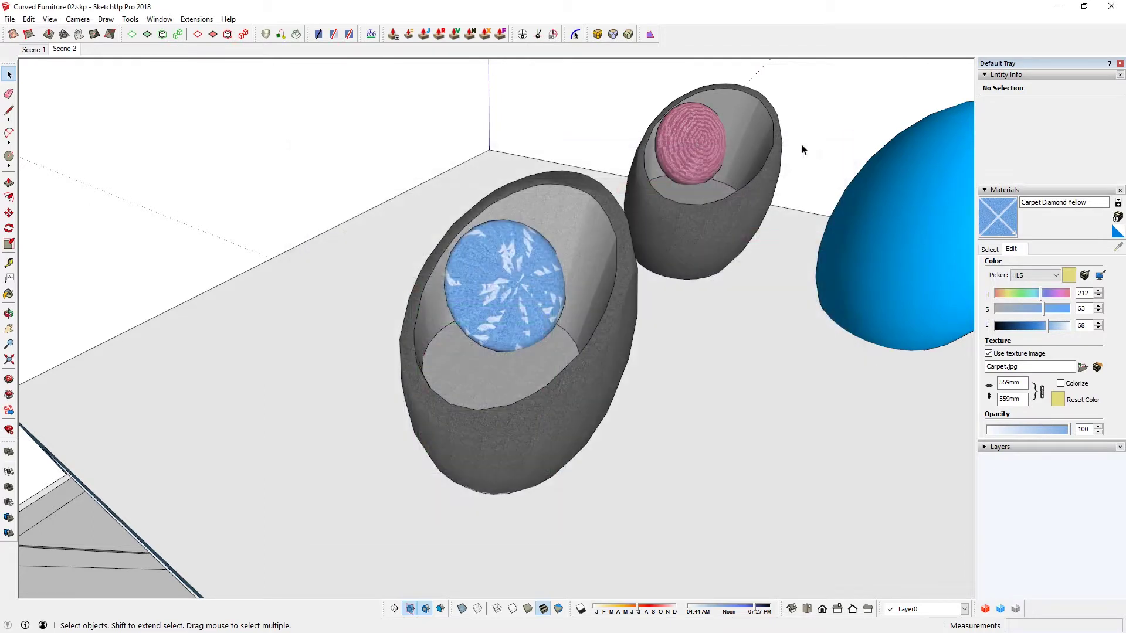
# Step: Launch FredoTools' ThruPaint tool from its toolbar launcher
pyautogui.click(373, 35)
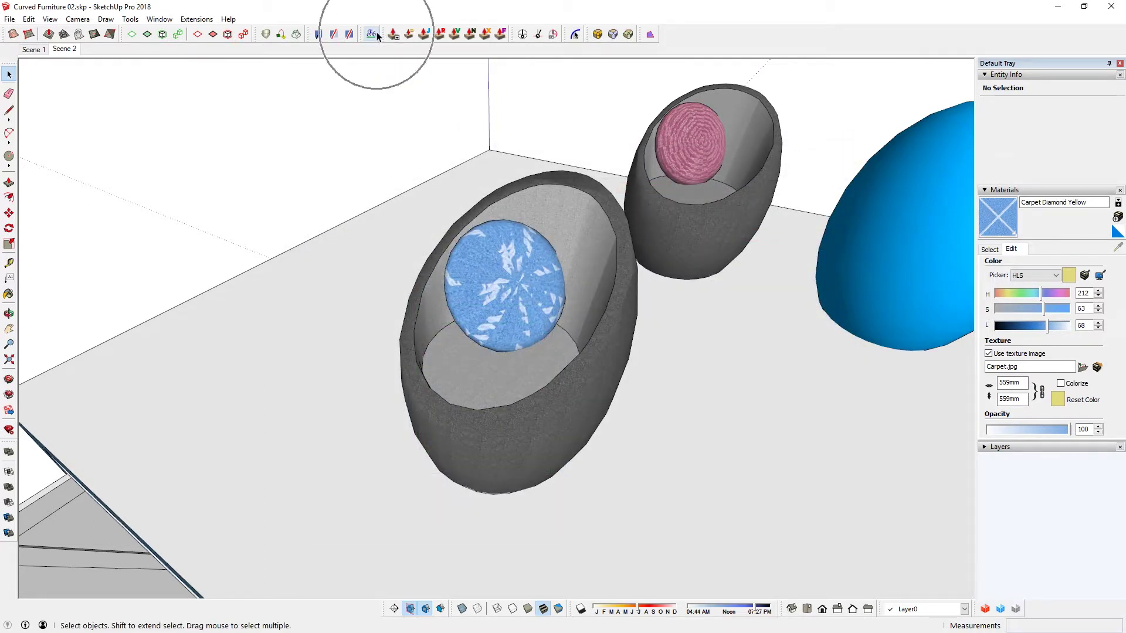
pyautogui.rightClick(710, 40)
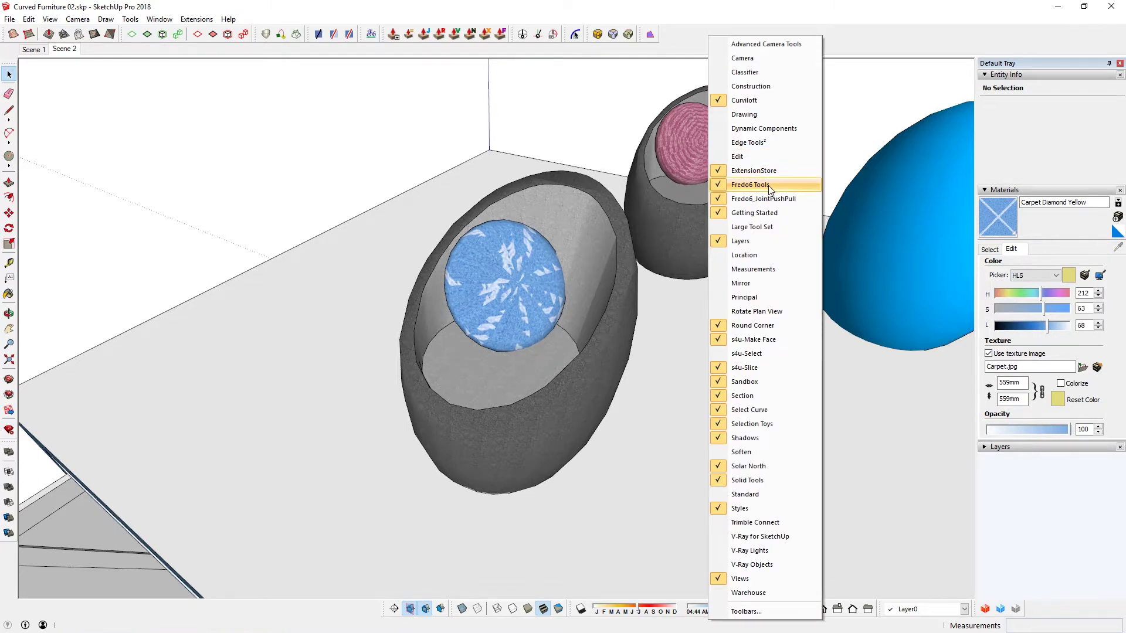
pyautogui.click(571, 6)
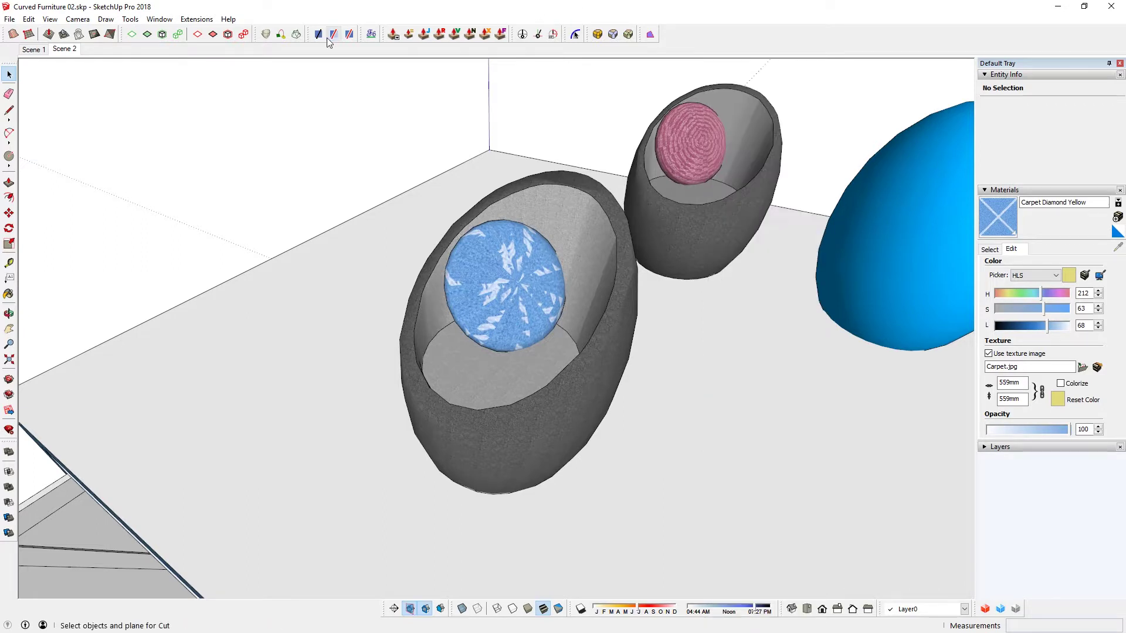
pyautogui.click(370, 35)
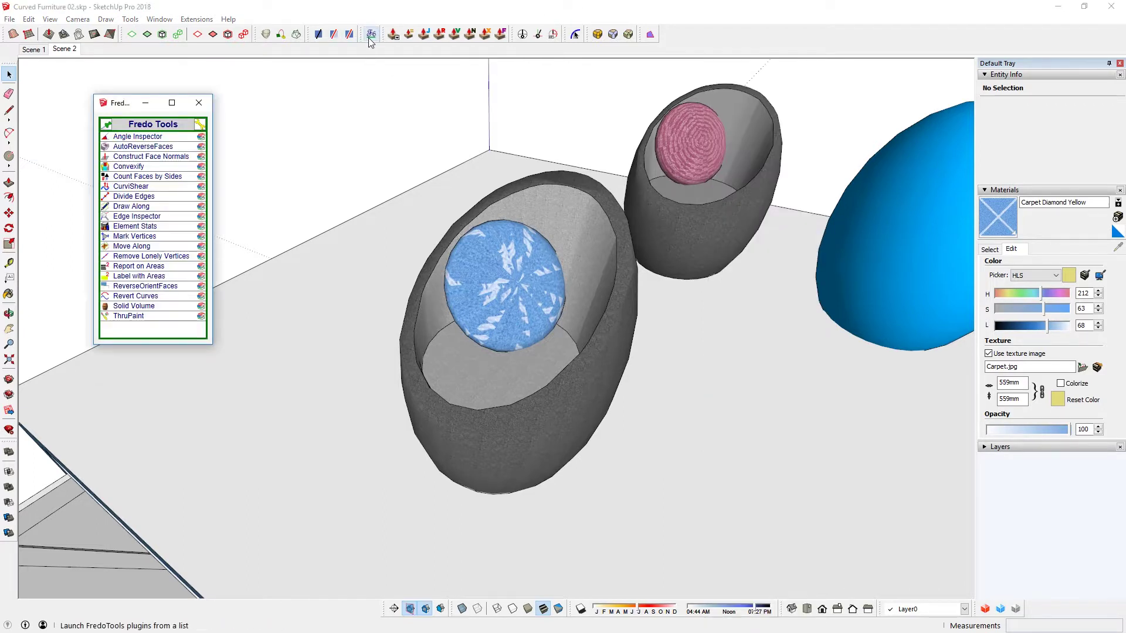
pyautogui.click(145, 318)
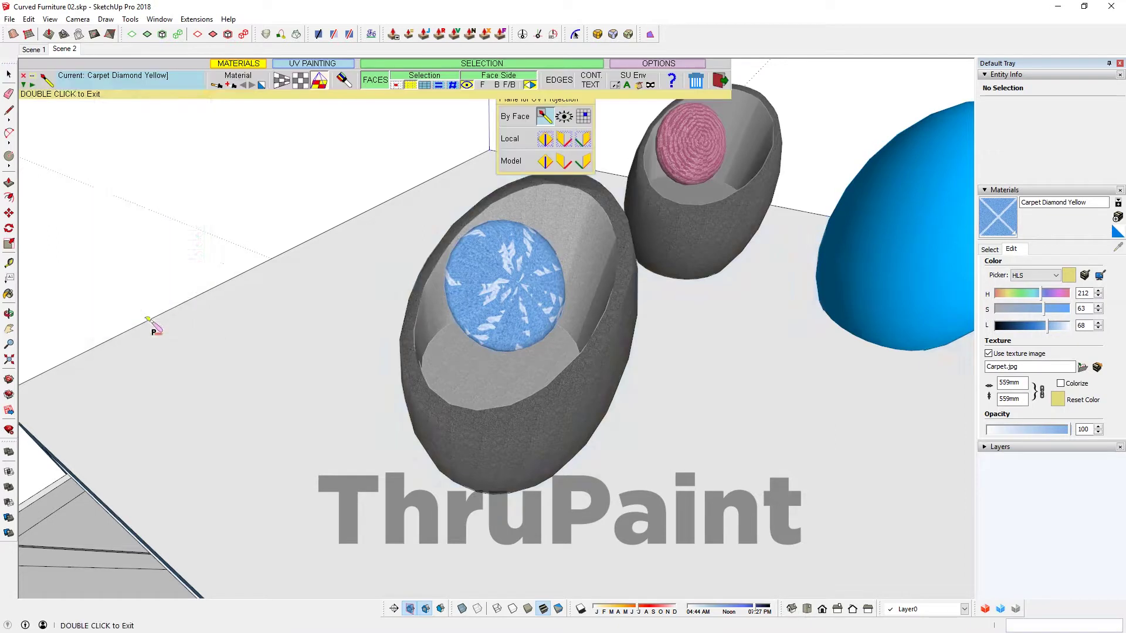
pyautogui.press('space')
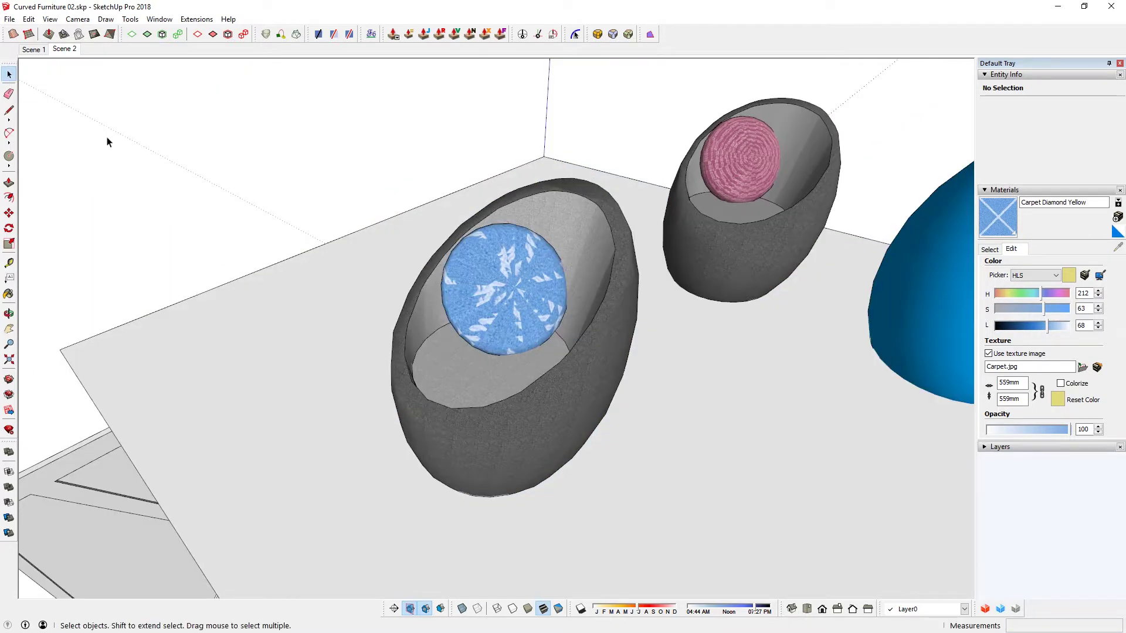
# Step: Open the blue cushion component for editing and select its disc face
pyautogui.doubleClick(541, 281)
pyautogui.click(541, 280)
pyautogui.scroll(3, 536, 288)
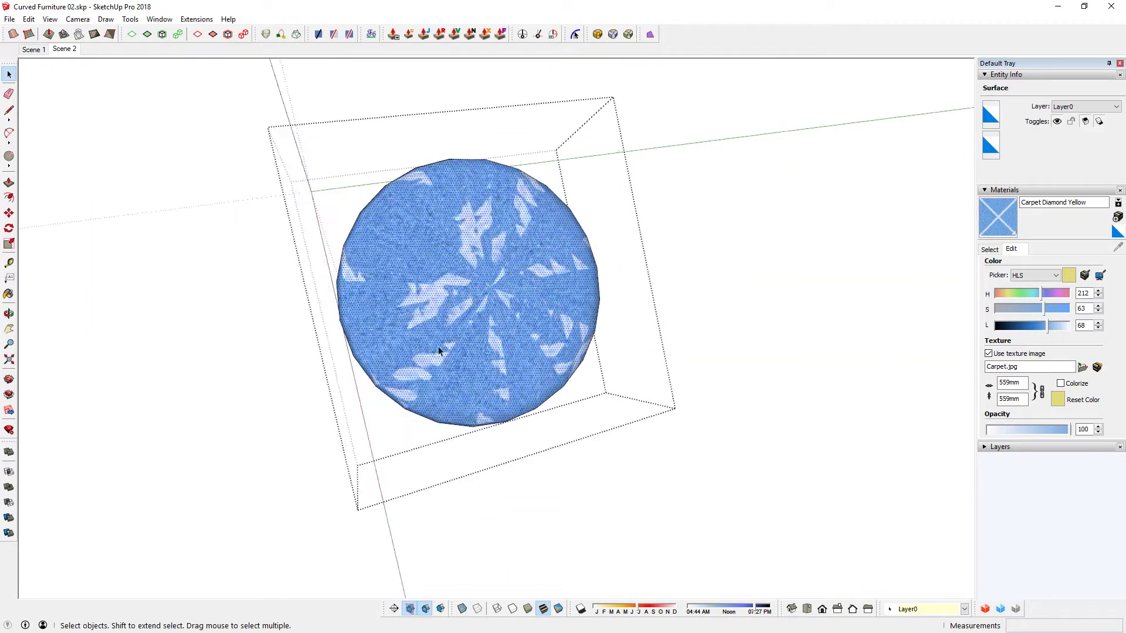
pyautogui.moveTo(536, 287); pyautogui.dragTo(516, 254, button='middle')
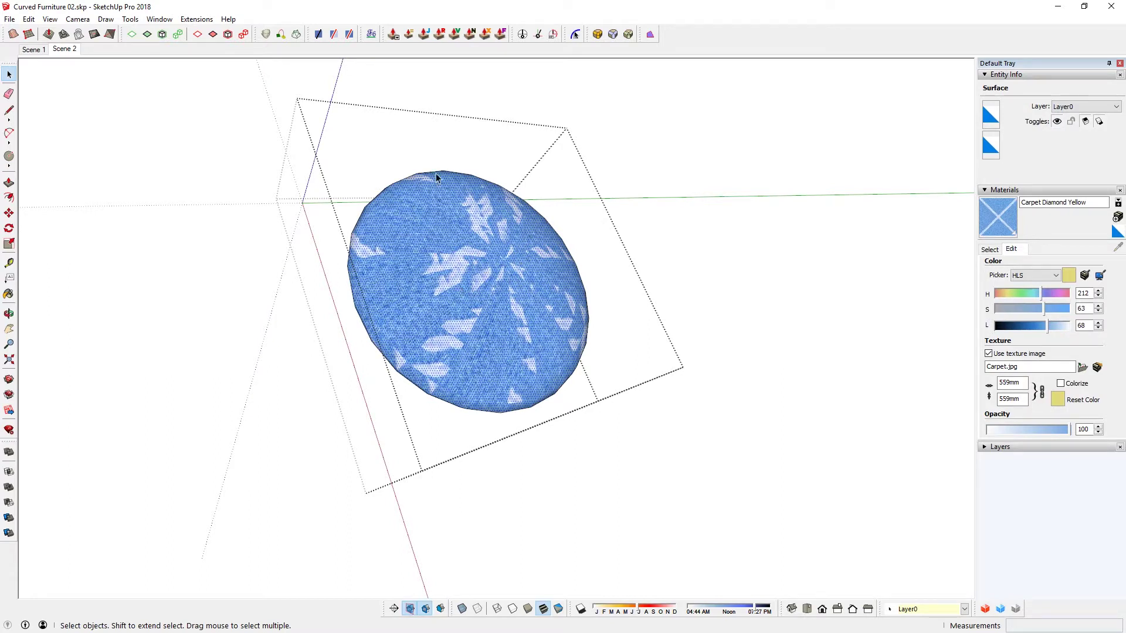
# Step: Paint the disc with Carpet Diamond Yellow using ThruPaint's Natural UV mapping, giving white stripes
pyautogui.click(371, 34)
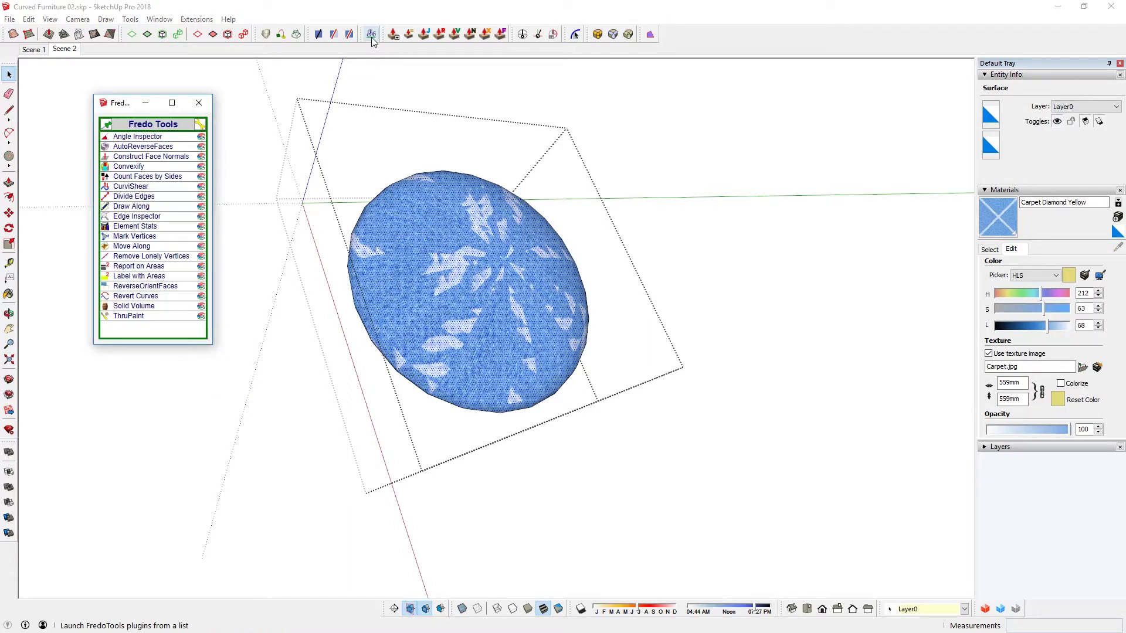
pyautogui.click(130, 317)
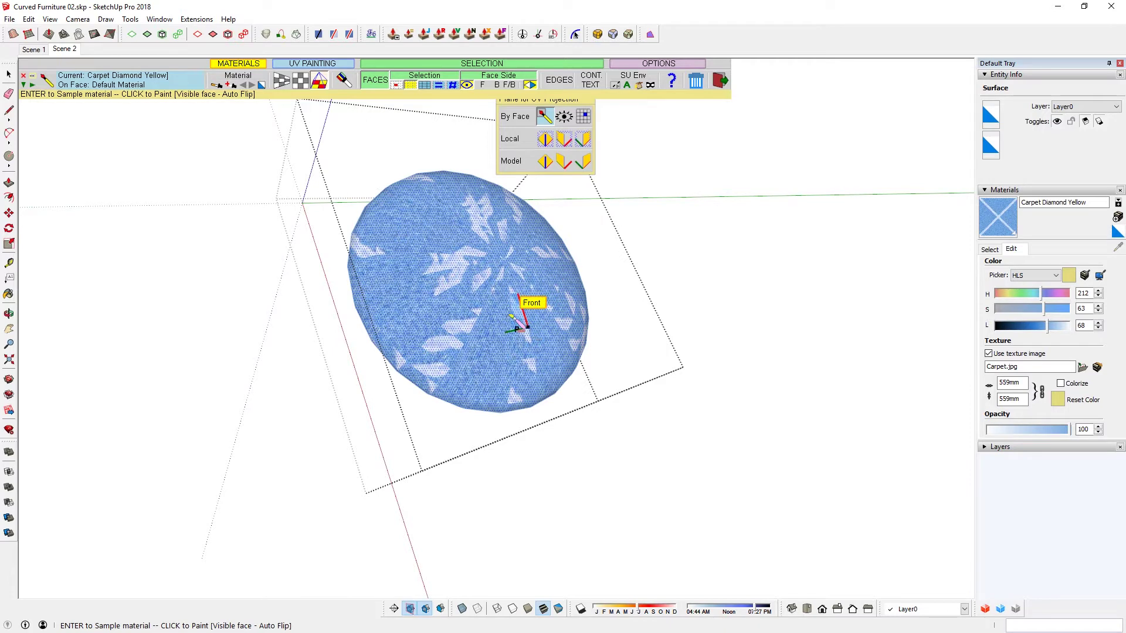
pyautogui.click(302, 82)
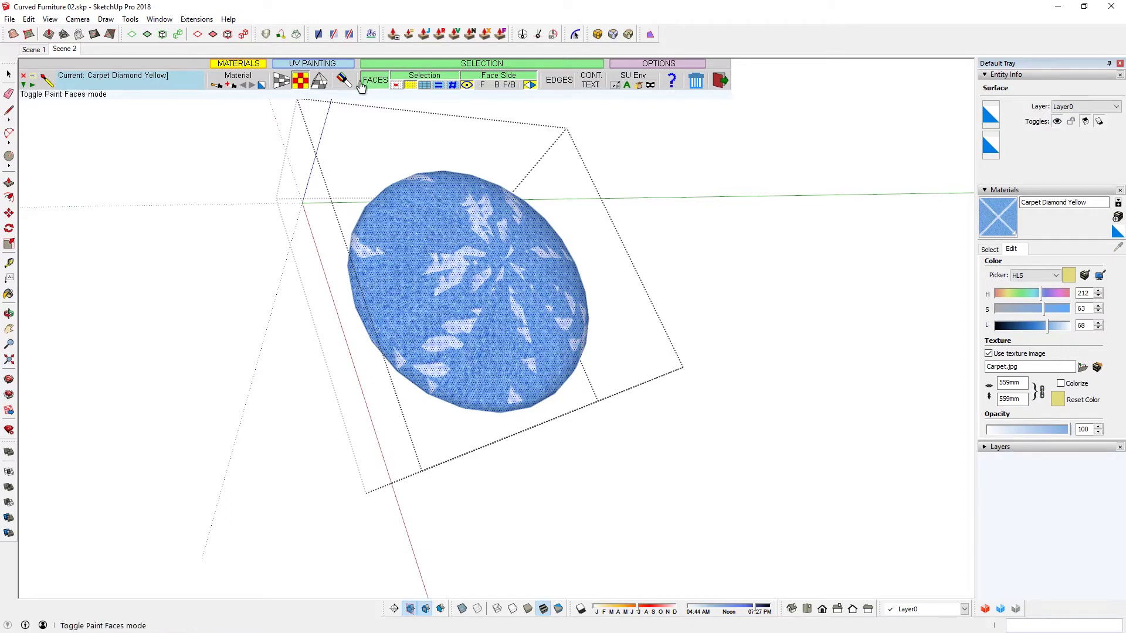
pyautogui.click(317, 87)
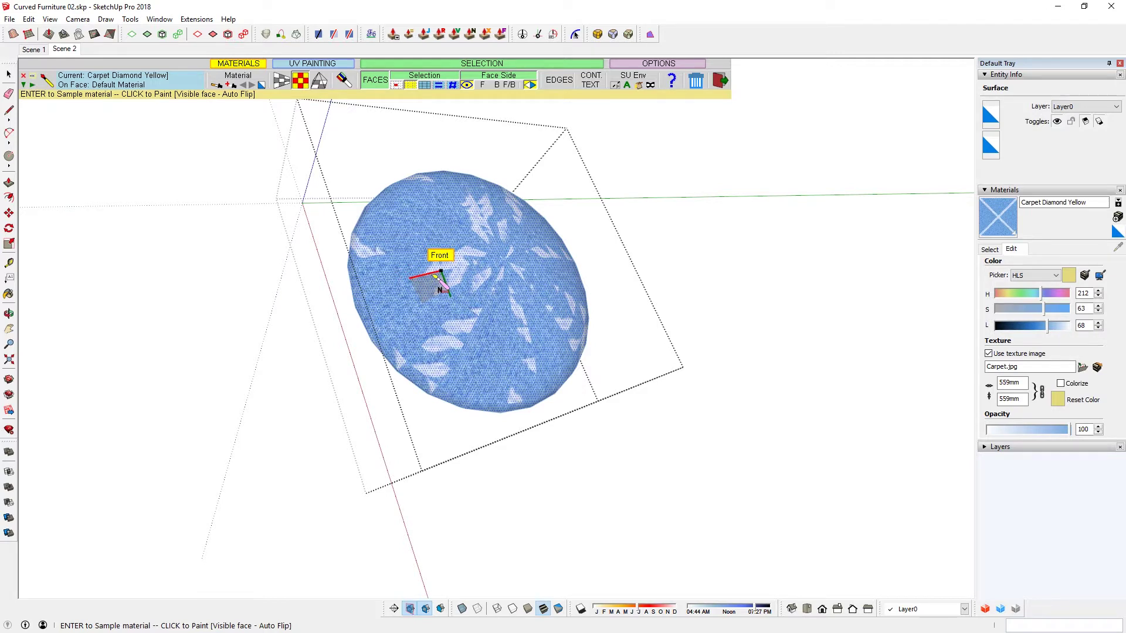
pyautogui.click(441, 271)
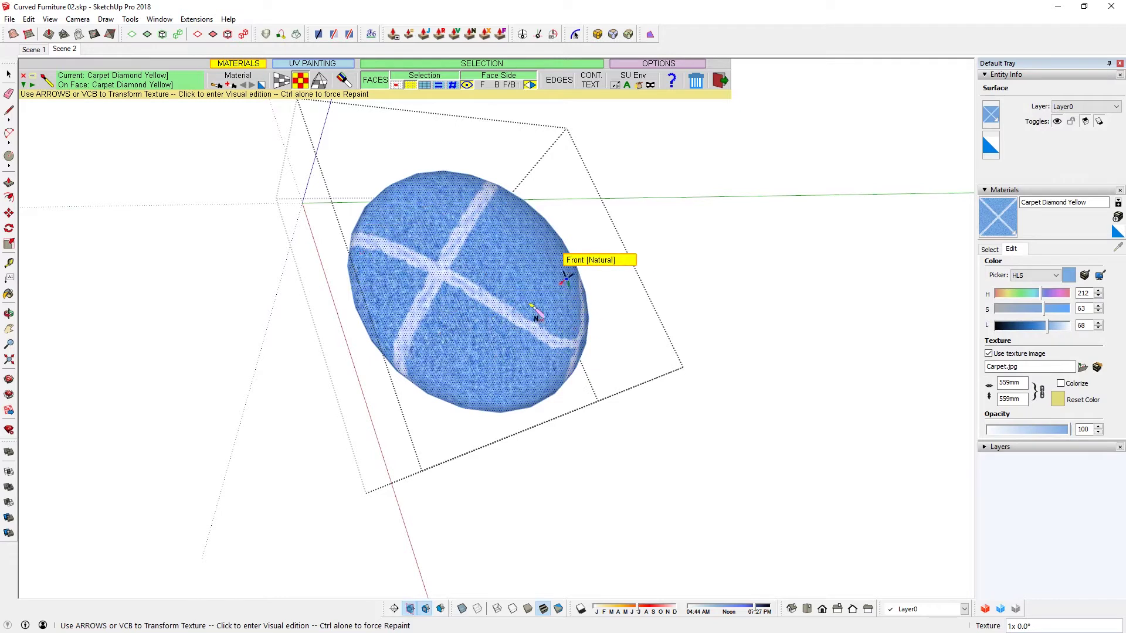
pyautogui.moveTo(547, 392); pyautogui.dragTo(199, 241, button='middle')
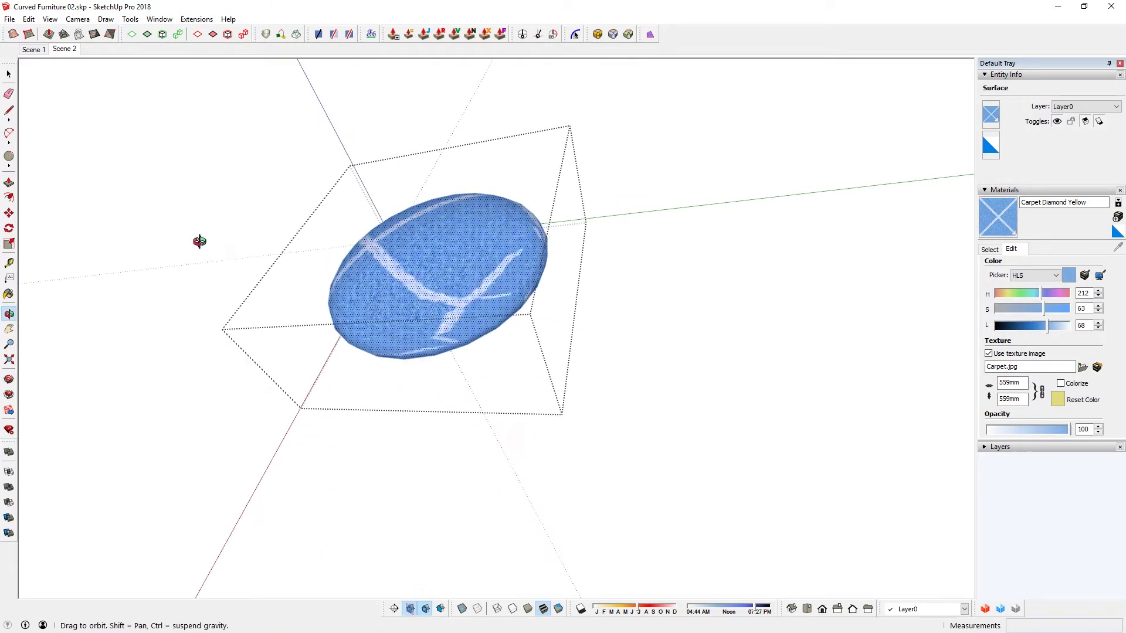
pyautogui.moveTo(479, 315); pyautogui.dragTo(491, 340, button='middle')
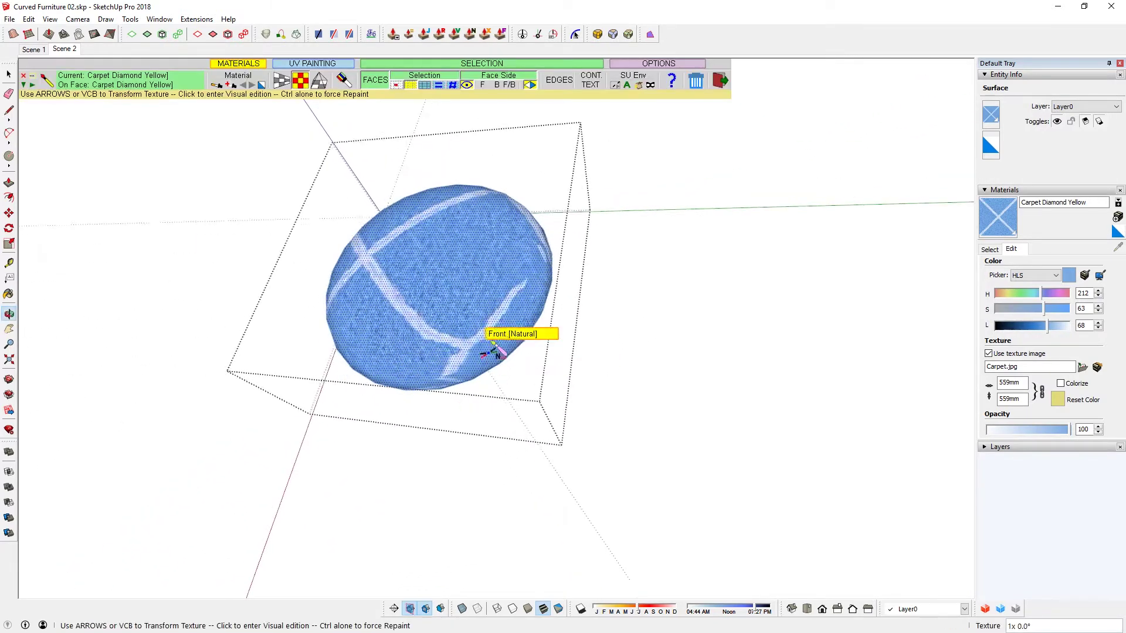
pyautogui.click(282, 85)
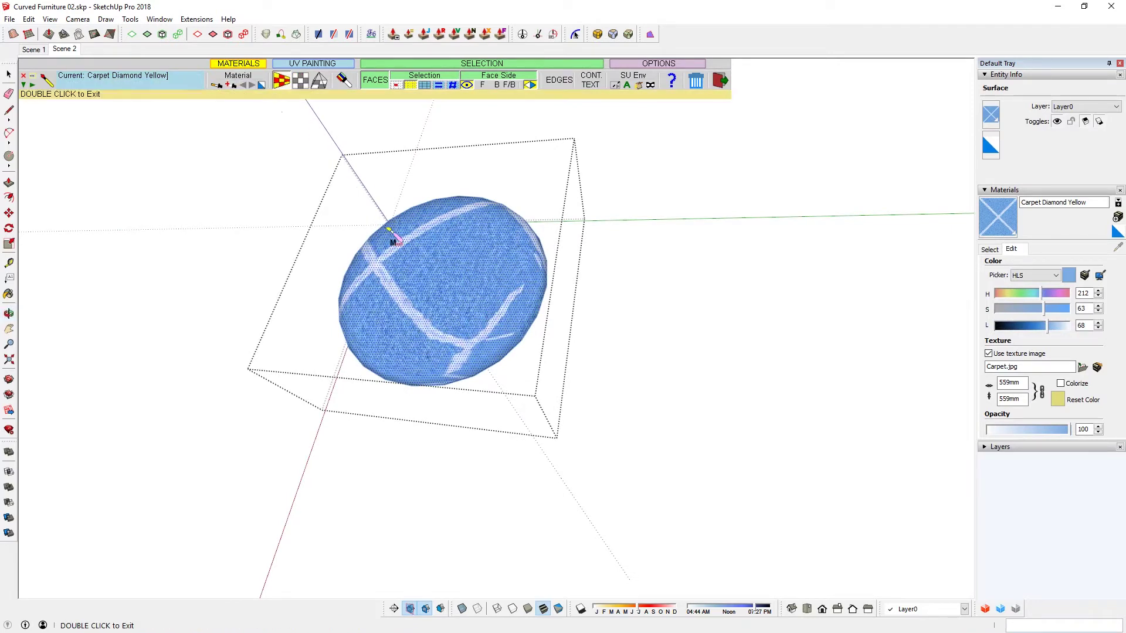
# Step: Repaint the disc with QuadMesh UV mapping and briefly try Visual edition
pyautogui.click(418, 331)
pyautogui.moveTo(422, 327); pyautogui.dragTo(477, 334, button='middle')
pyautogui.scroll(3, 472, 326)
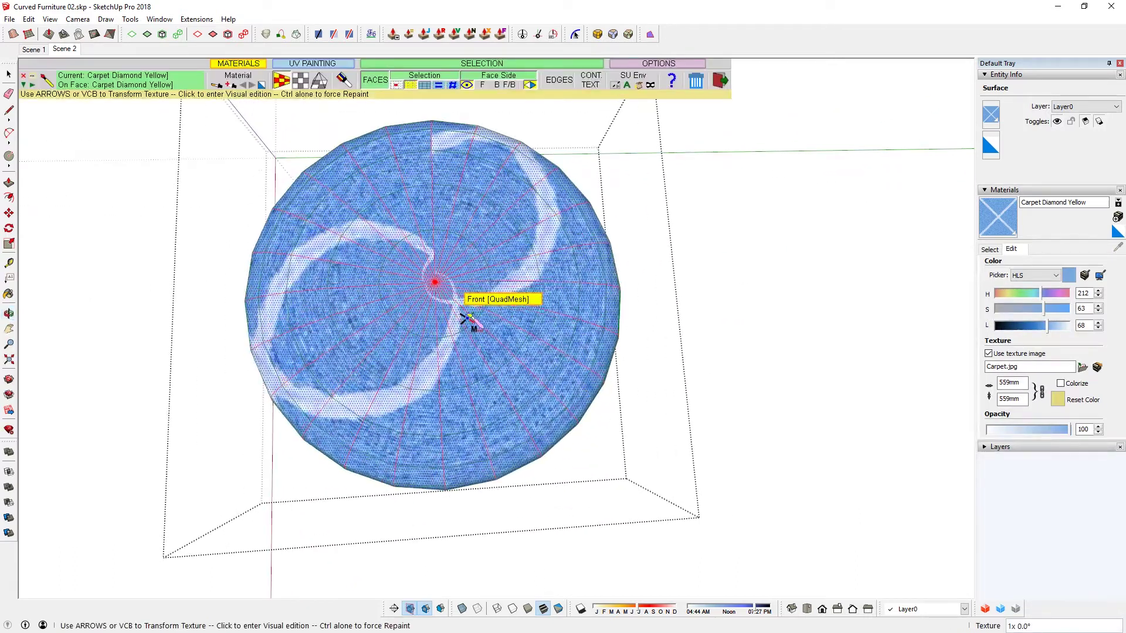
pyautogui.click(502, 295)
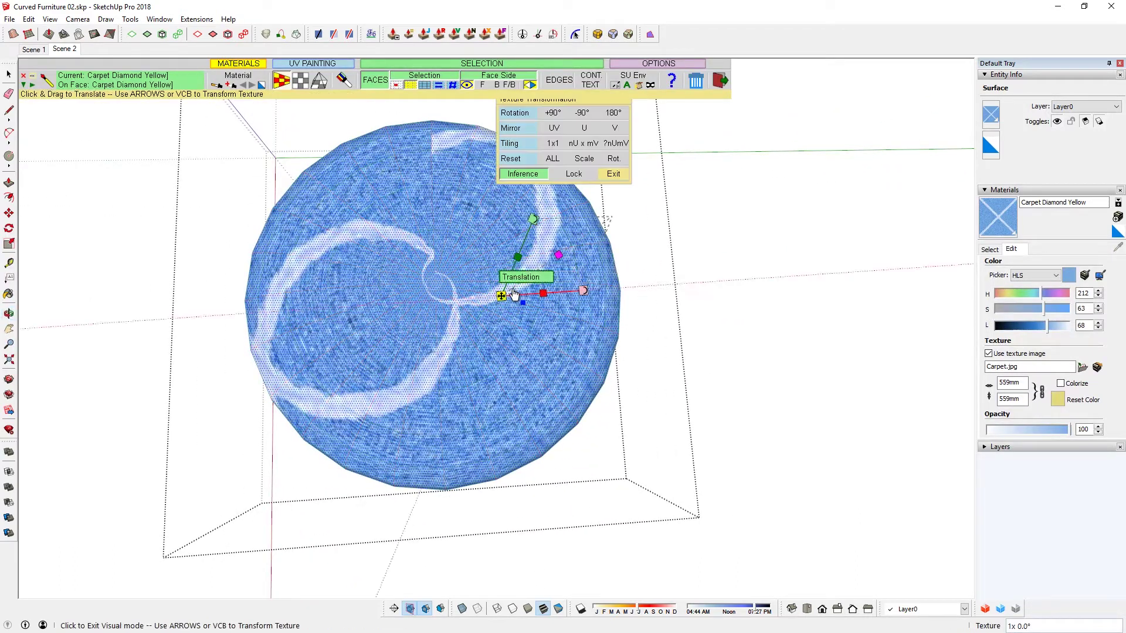
pyautogui.click(483, 271)
pyautogui.press('space')
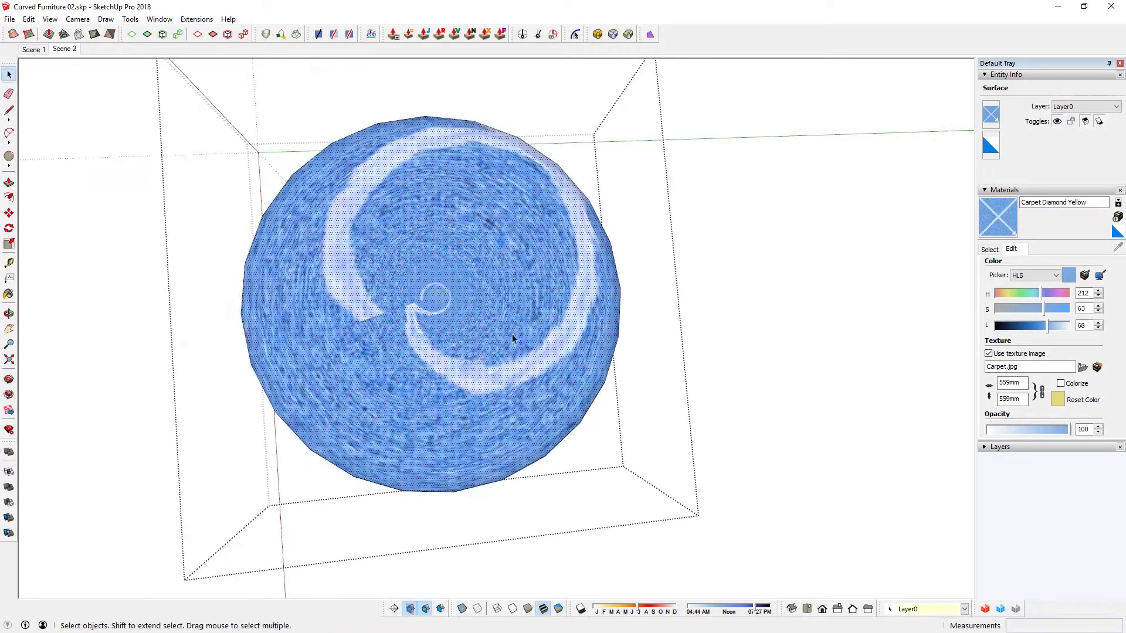
pyautogui.moveTo(513, 339); pyautogui.dragTo(457, 290, button='middle')
# Step: Force-repaint the disc with Ctrl in ThruPaint so the stripes curve inward to the centre
pyautogui.press('t')
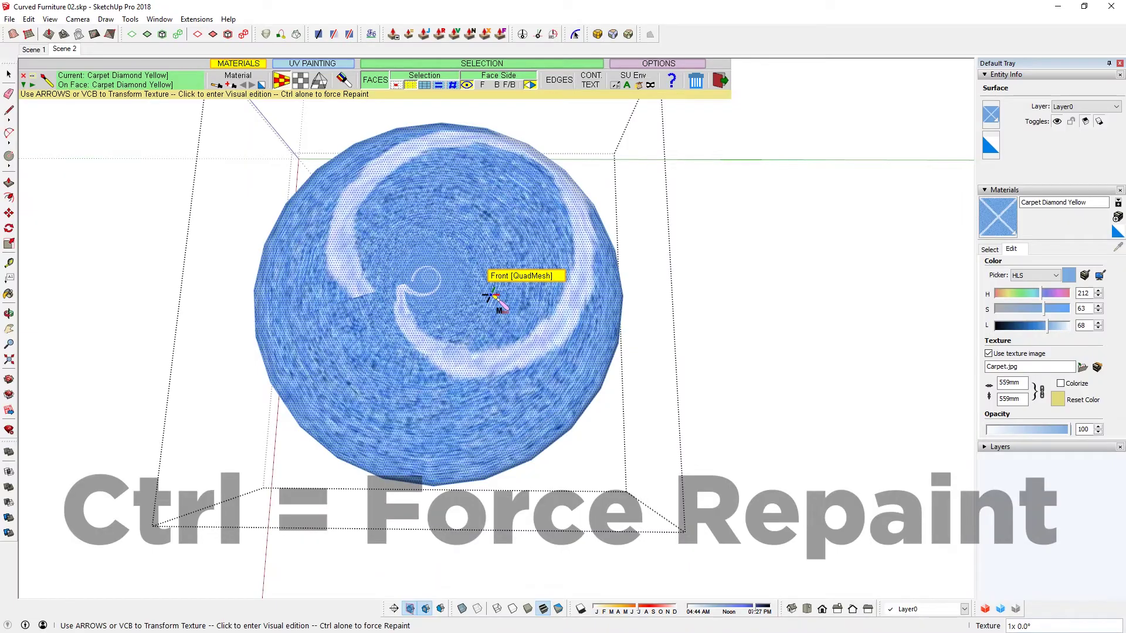
pyautogui.press('ctrl')
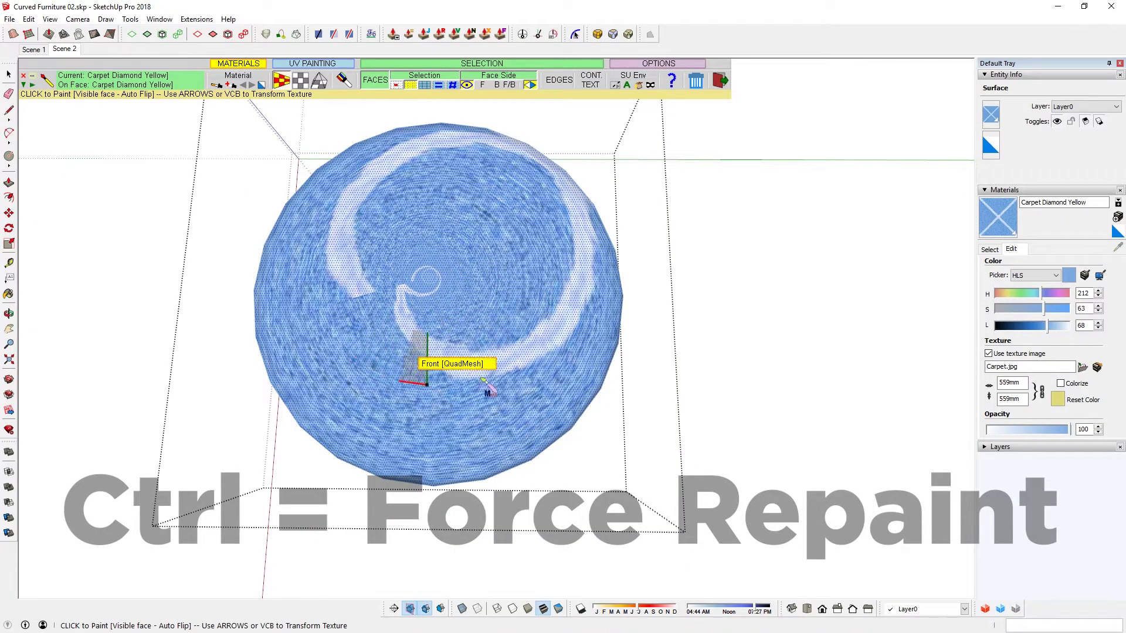
pyautogui.click(520, 234)
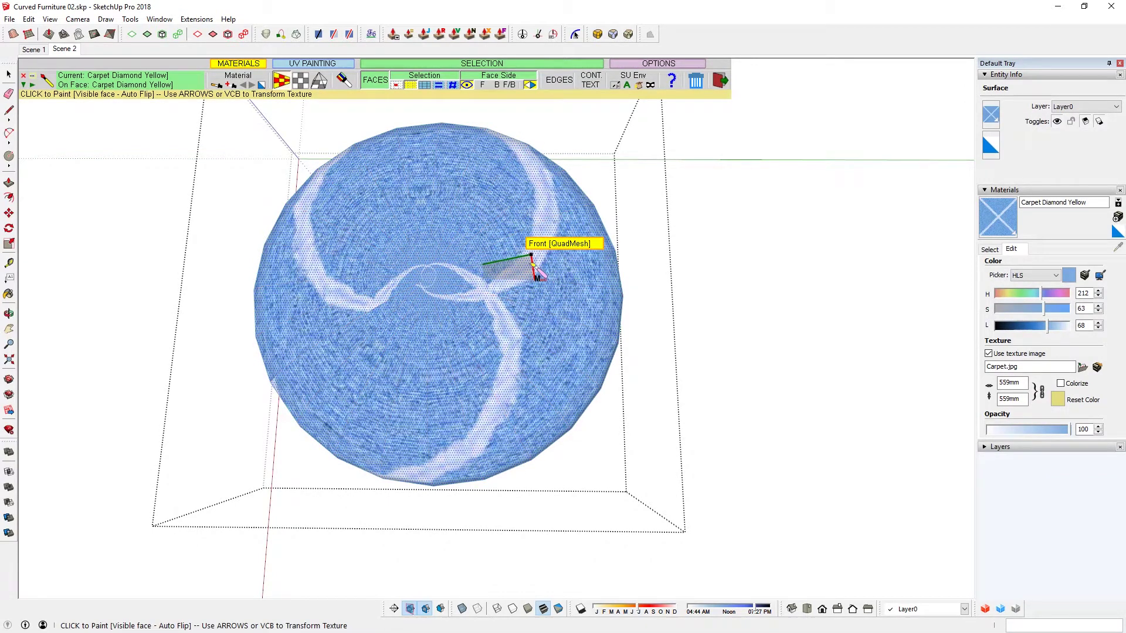
pyautogui.click(536, 271)
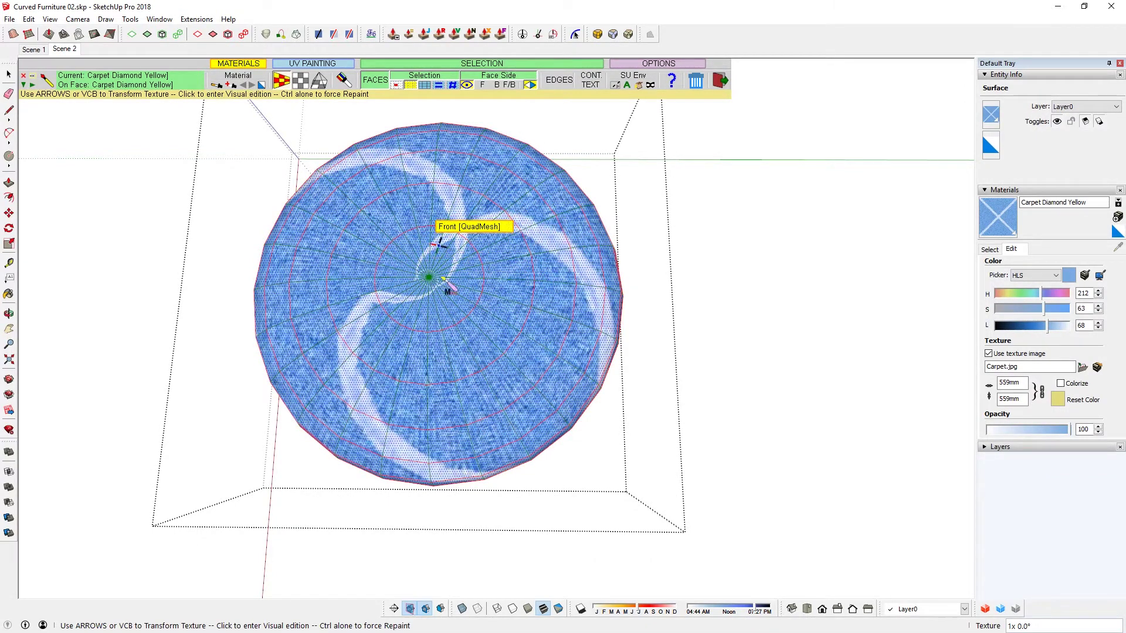
# Step: Repaint the disc with Projected UV (By Face) mapping so the stripes form a straight X
pyautogui.click(321, 80)
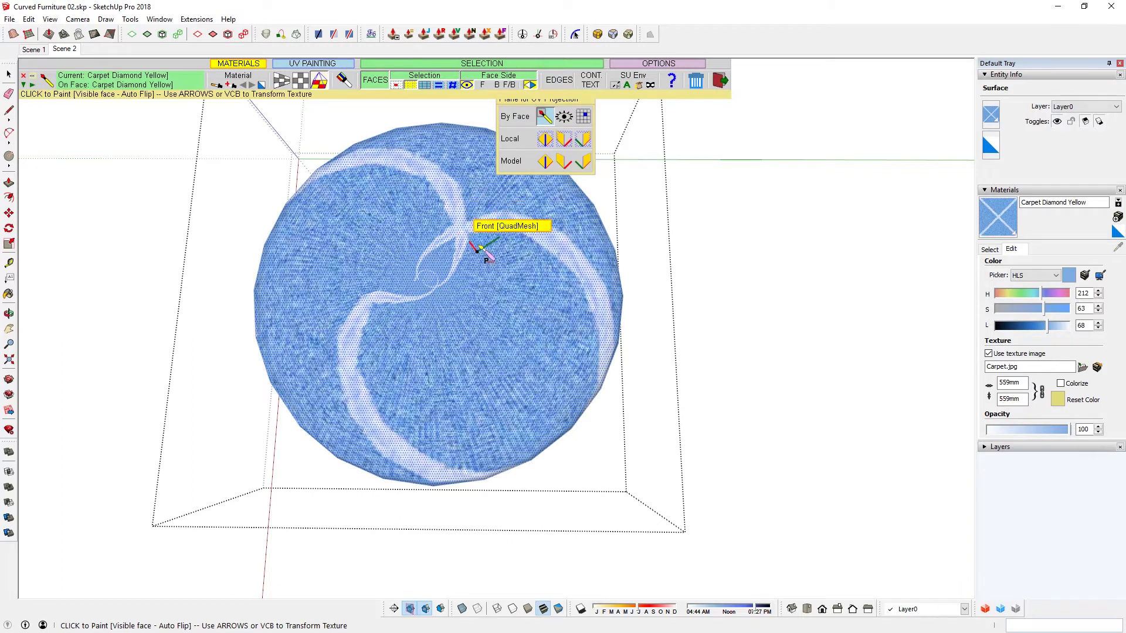
pyautogui.scroll(-3, 430, 244)
pyautogui.moveTo(408, 332)
pyautogui.mouseDown(button='middle')
pyautogui.moveTo(534, 216)
pyautogui.moveTo(784, 314)
pyautogui.moveTo(510, 332)
pyautogui.moveTo(450, 76)
pyautogui.moveTo(213, 319)
pyautogui.moveTo(156, 344)
pyautogui.moveTo(141, 338)
pyautogui.mouseUp(button='middle')
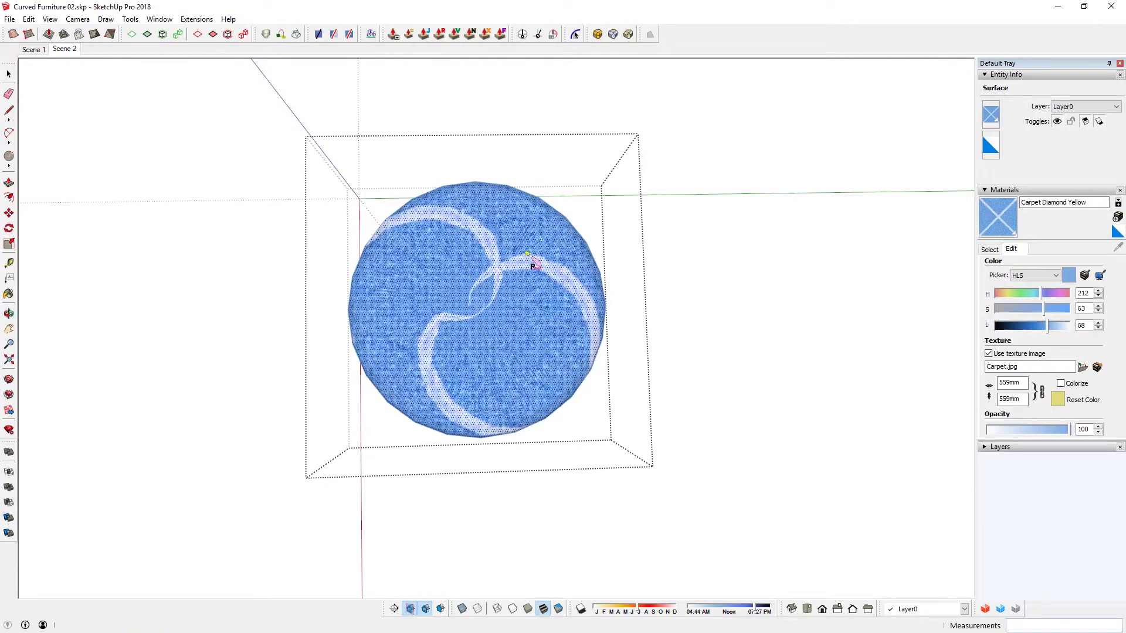
pyautogui.moveTo(532, 265); pyautogui.dragTo(501, 314, button='middle')
pyautogui.scroll(3, 487, 317)
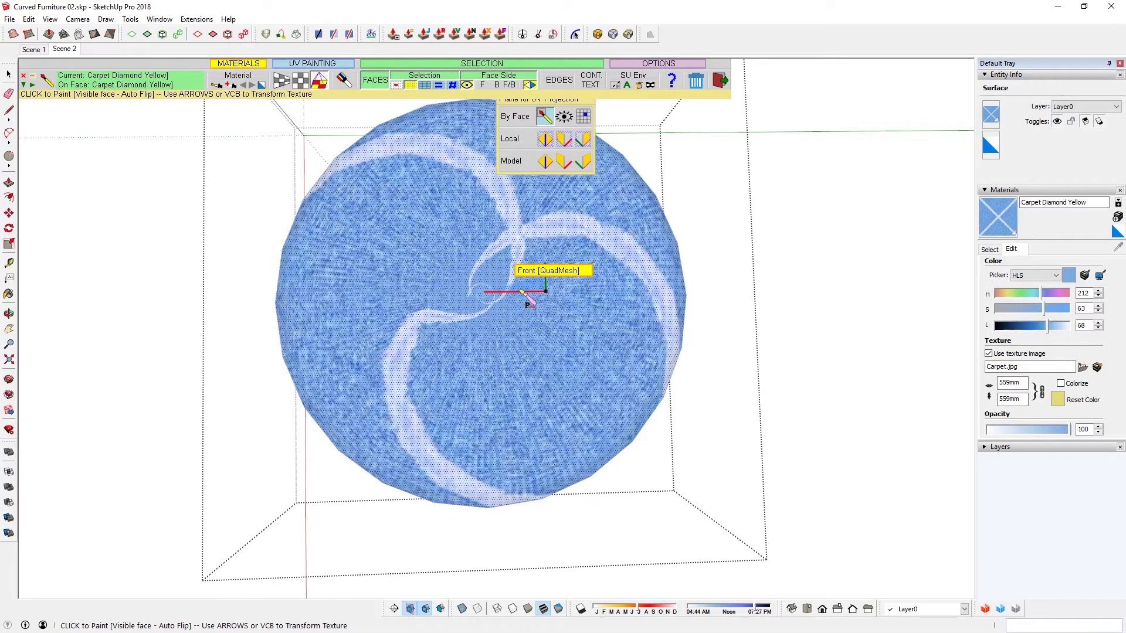
pyautogui.click(524, 297)
pyautogui.moveTo(515, 293); pyautogui.dragTo(417, 300, button='middle')
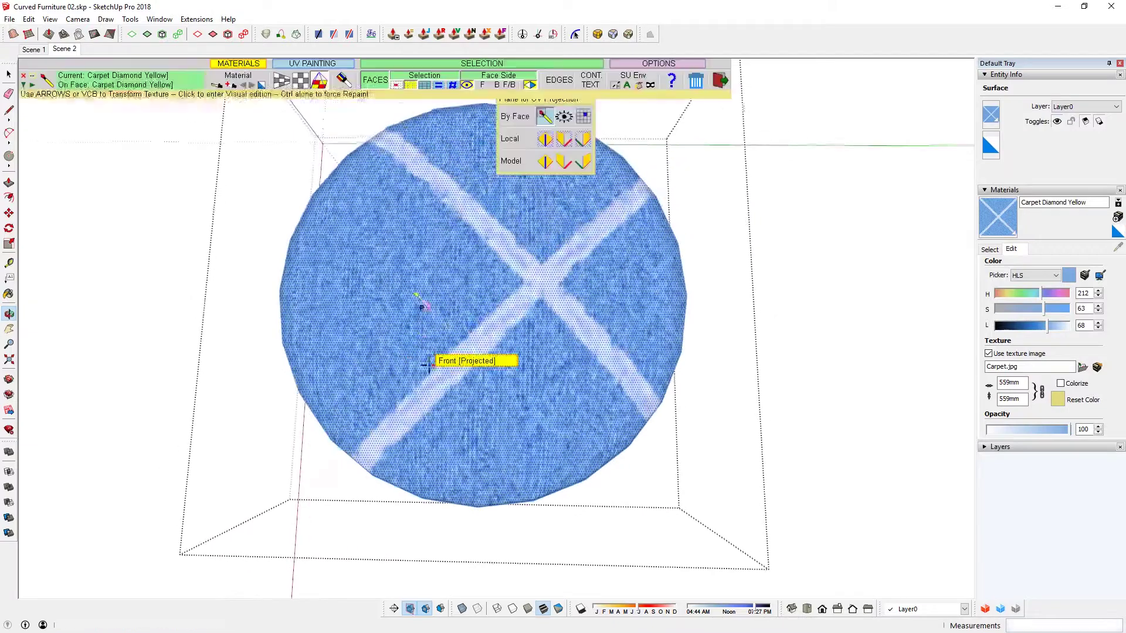
pyautogui.moveTo(568, 289); pyautogui.dragTo(503, 360, button='middle')
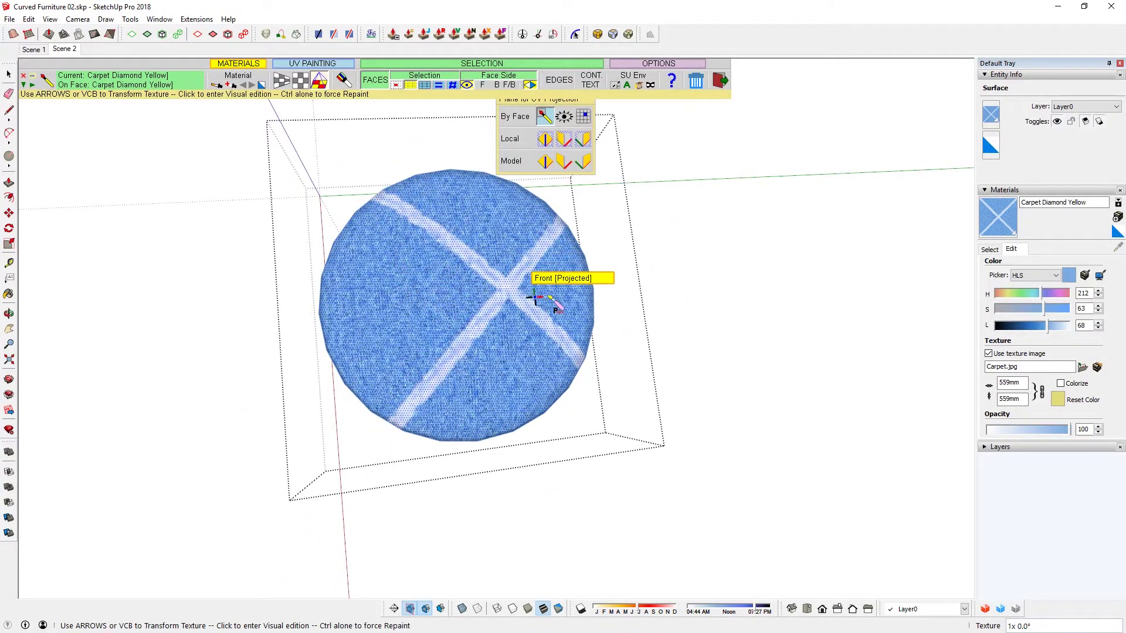
# Step: Force-repaint the disc with Ctrl to rotate the stripe orientation, then inspect it
pyautogui.press('ctrl')
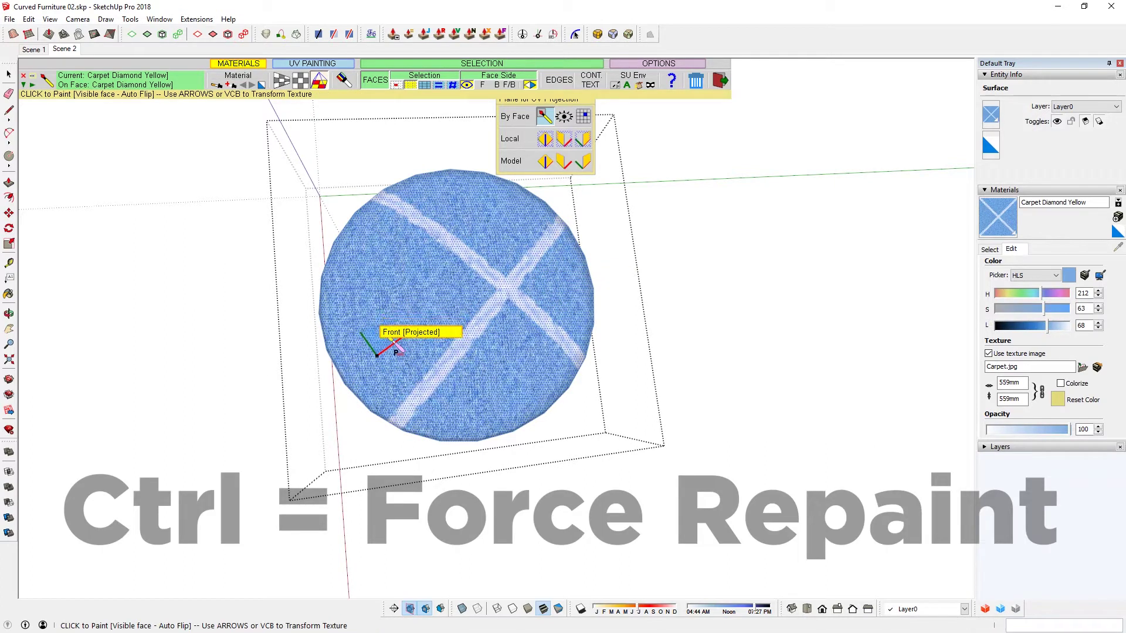
pyautogui.keyDown('ctrl'); pyautogui.click(386, 322); pyautogui.keyUp('ctrl')
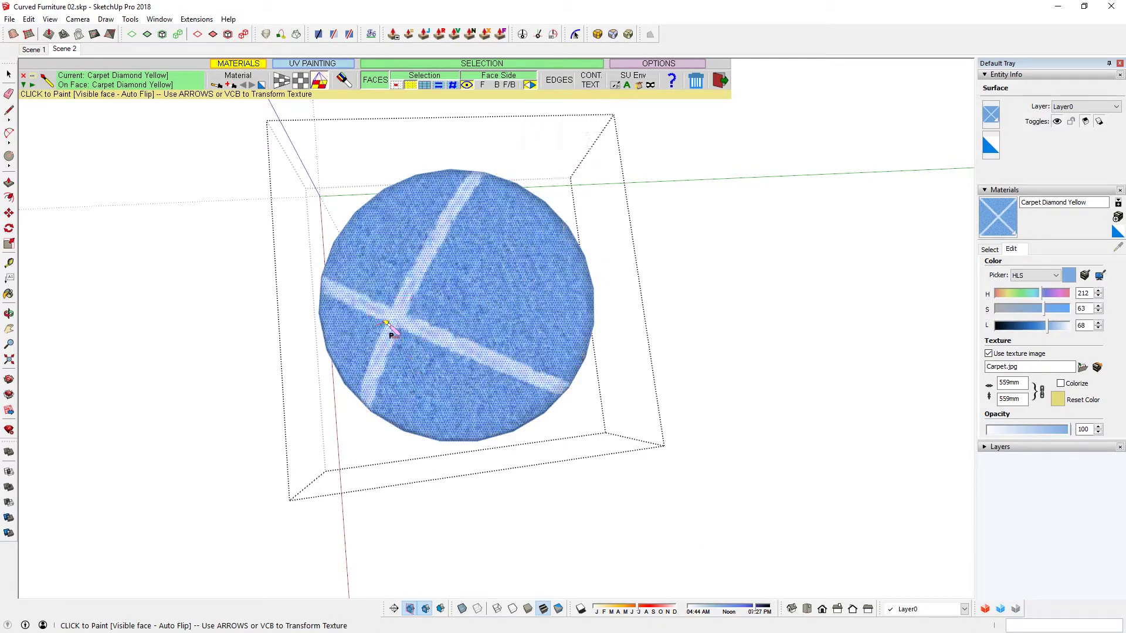
pyautogui.moveTo(509, 384); pyautogui.dragTo(509, 351, button='middle')
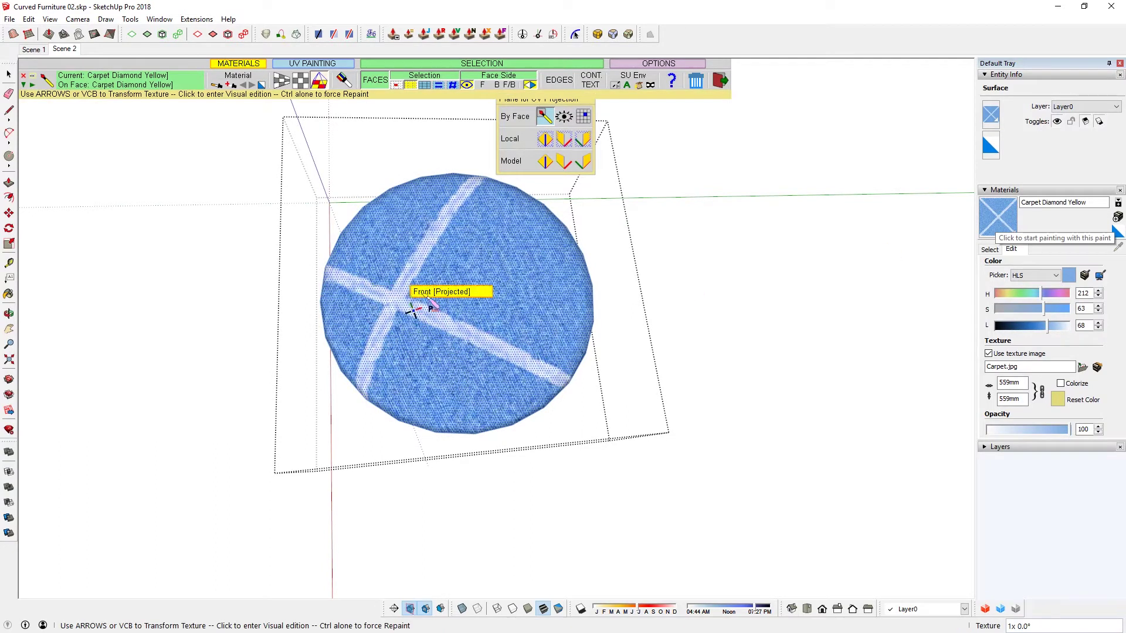
pyautogui.moveTo(542, 390); pyautogui.dragTo(540, 420, button='middle')
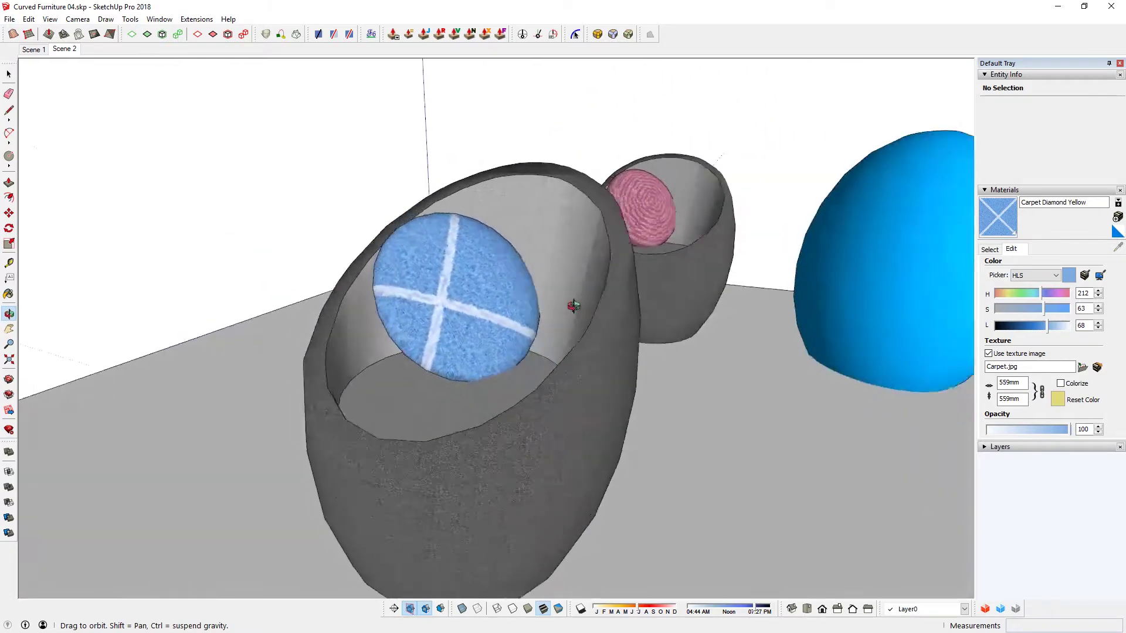